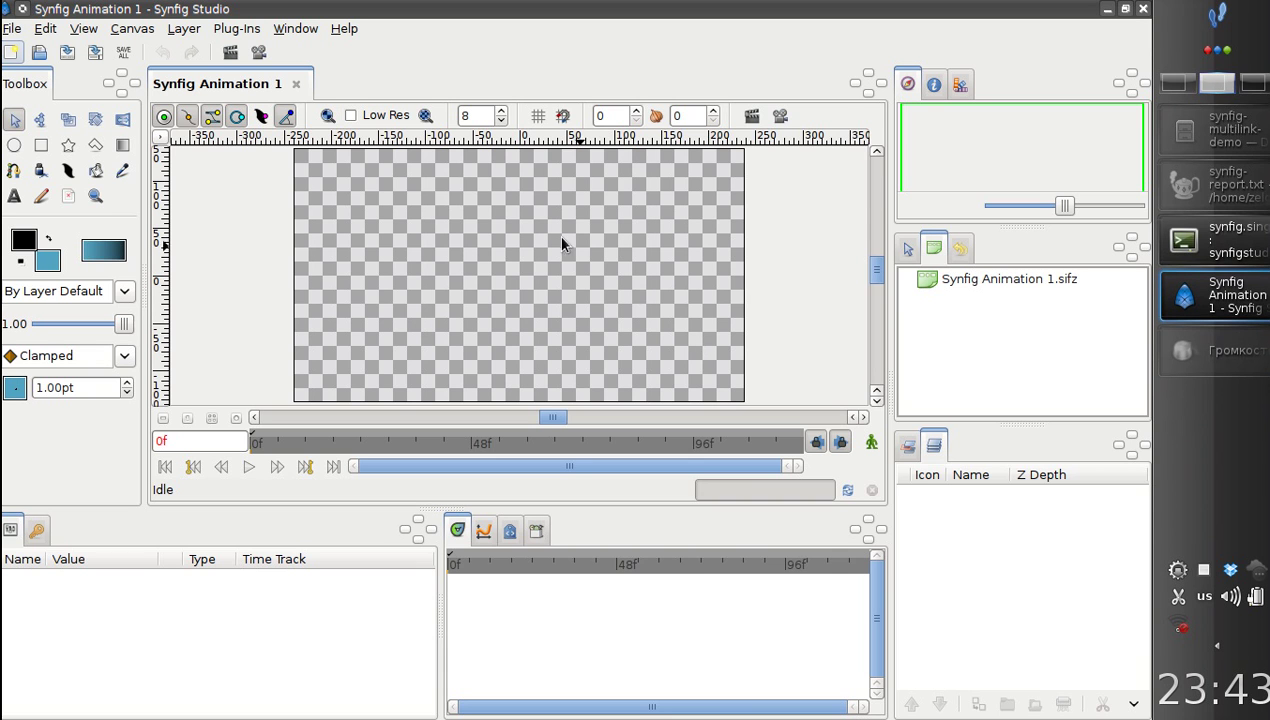
Step: Trace a spline outline of a long bar with a rounded right end near the canvas top
{"action": "left_click", "coordinate": [14, 170]}
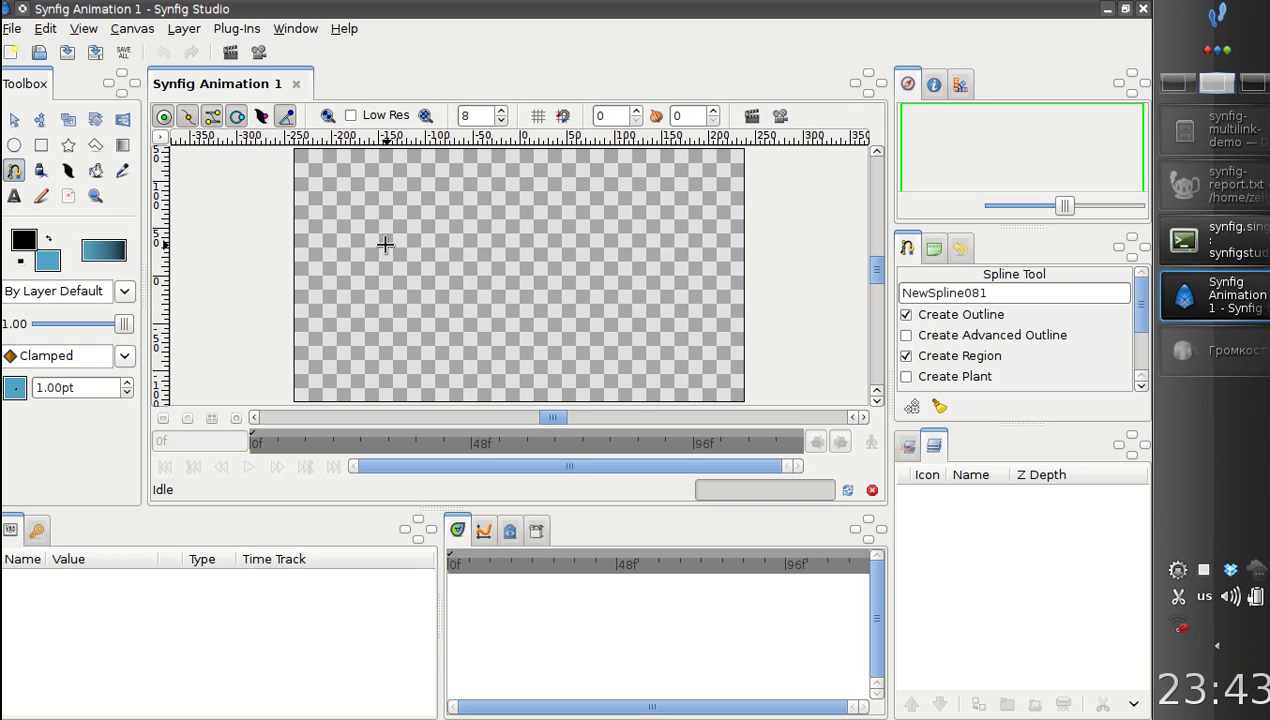
{"action": "mouse_move", "coordinate": [360, 246]}
{"action": "left_mouse_down"}
{"action": "mouse_move", "coordinate": [438, 247]}
{"action": "mouse_move", "coordinate": [343, 165]}
{"action": "mouse_move", "coordinate": [364, 165]}
{"action": "left_mouse_up"}
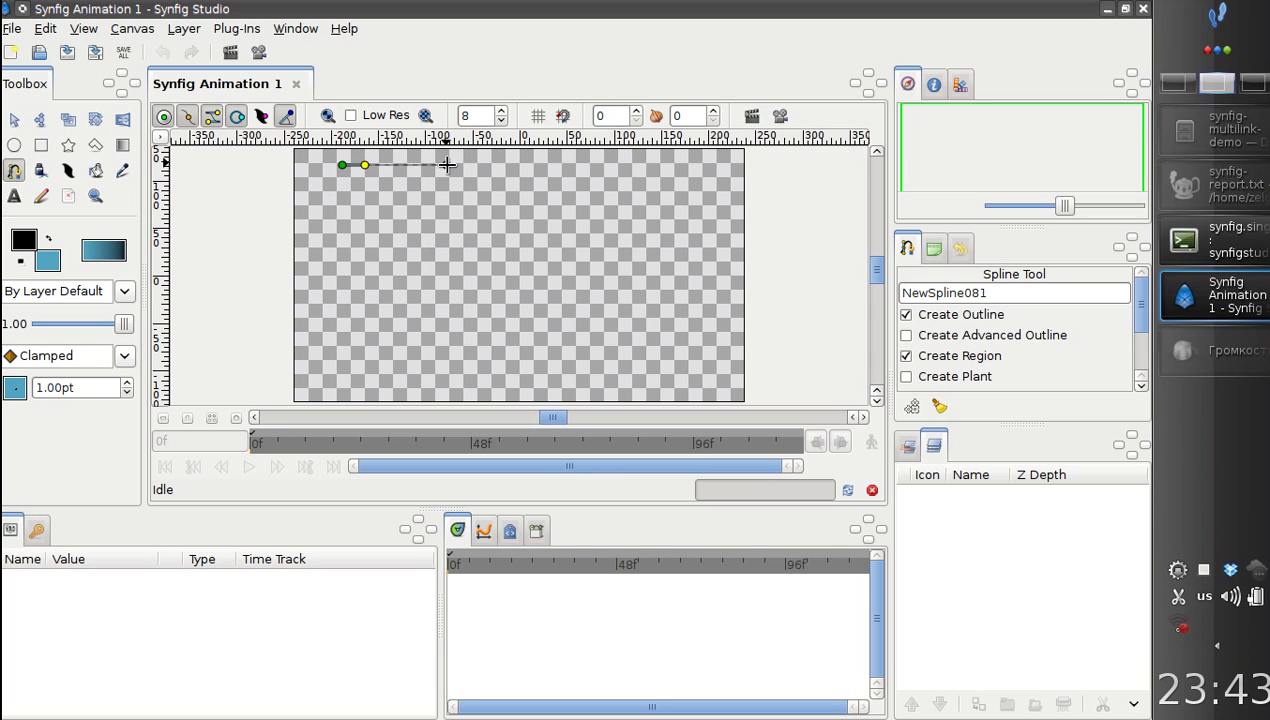
{"action": "left_click_drag", "start_coordinate": [446, 165], "coordinate": [459, 165]}
{"action": "mouse_move", "coordinate": [559, 163]}
{"action": "left_mouse_down"}
{"action": "mouse_move", "coordinate": [577, 164]}
{"action": "mouse_move", "coordinate": [539, 199]}
{"action": "left_mouse_up"}
{"action": "left_click_drag", "start_coordinate": [449, 199], "coordinate": [431, 197]}
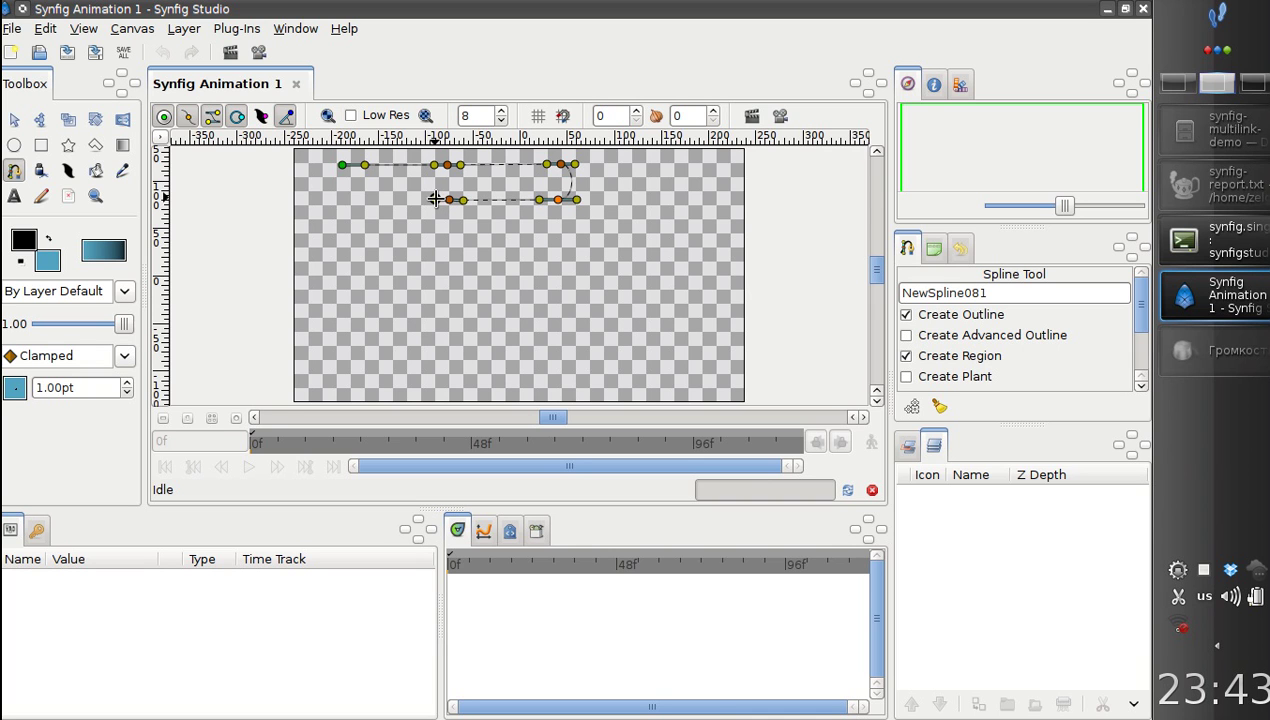
{"action": "left_click_drag", "start_coordinate": [431, 197], "coordinate": [436, 199]}
{"action": "left_click_drag", "start_coordinate": [341, 200], "coordinate": [327, 199]}
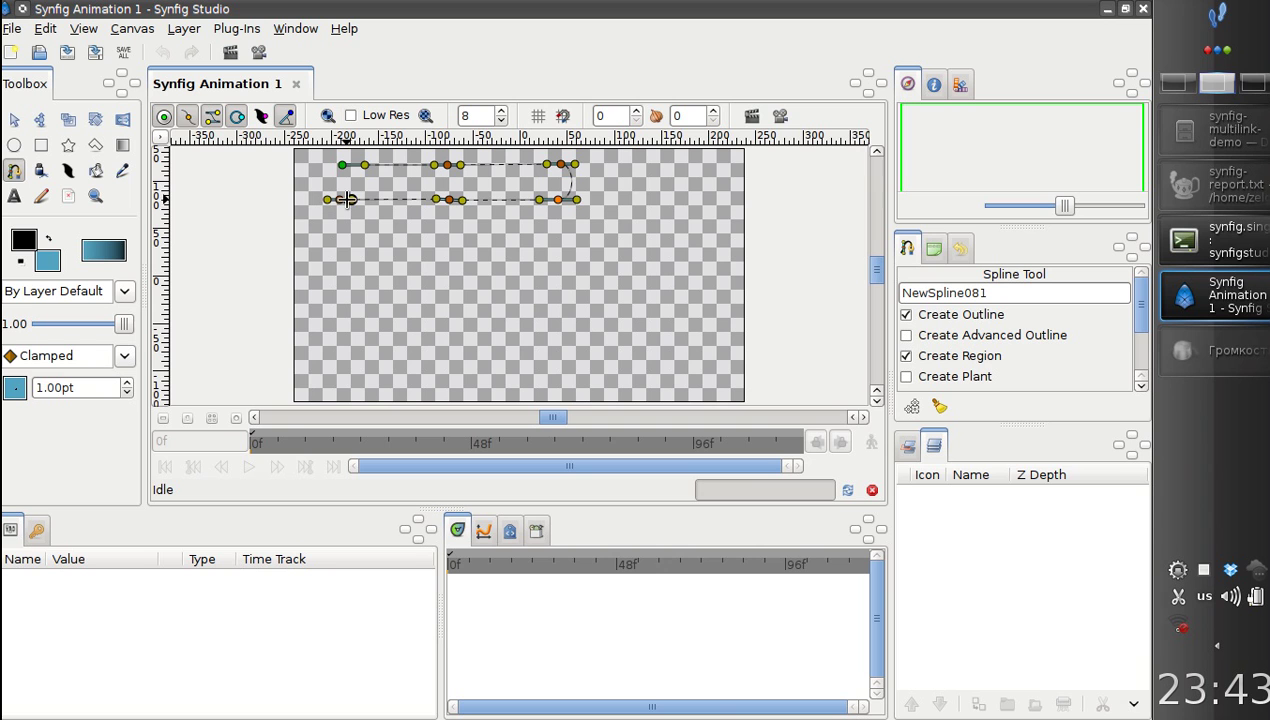
Step: Finish the spline into an outlined blue bar, straighten a bottom vertex, and begin adding a layer
{"action": "left_click", "coordinate": [15, 120]}
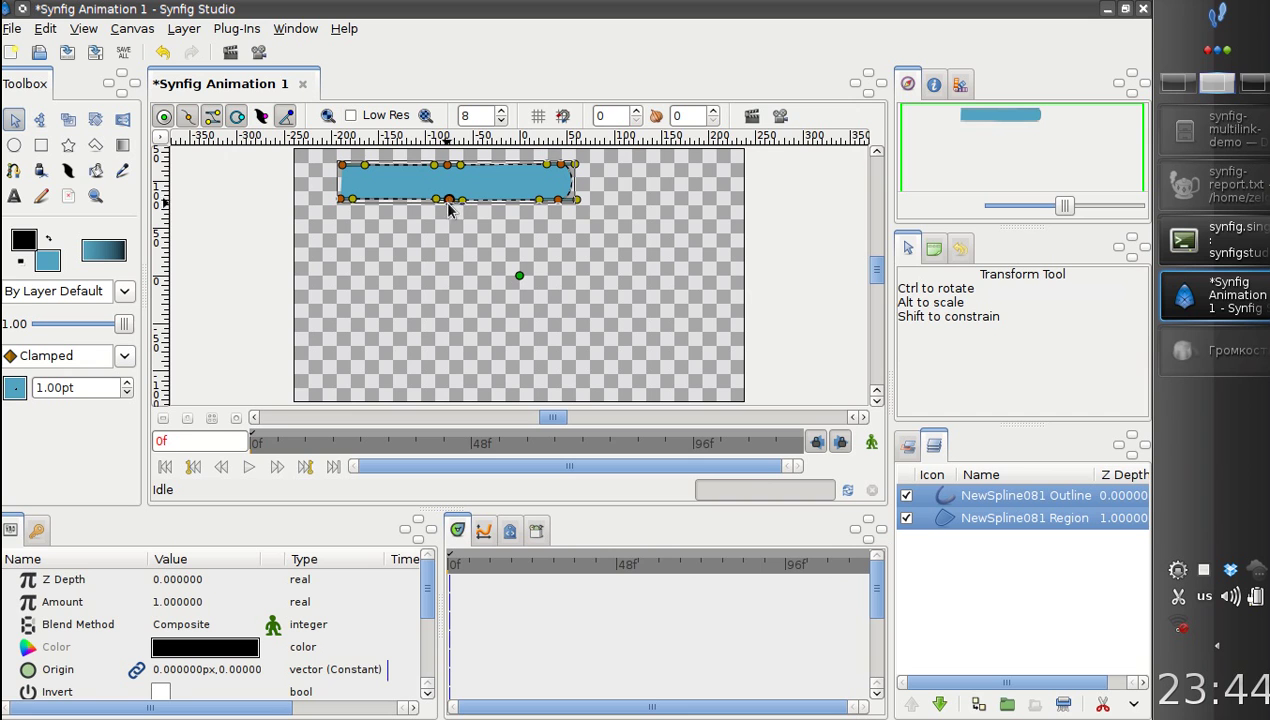
{"action": "left_click_drag", "start_coordinate": [460, 202], "coordinate": [464, 199]}
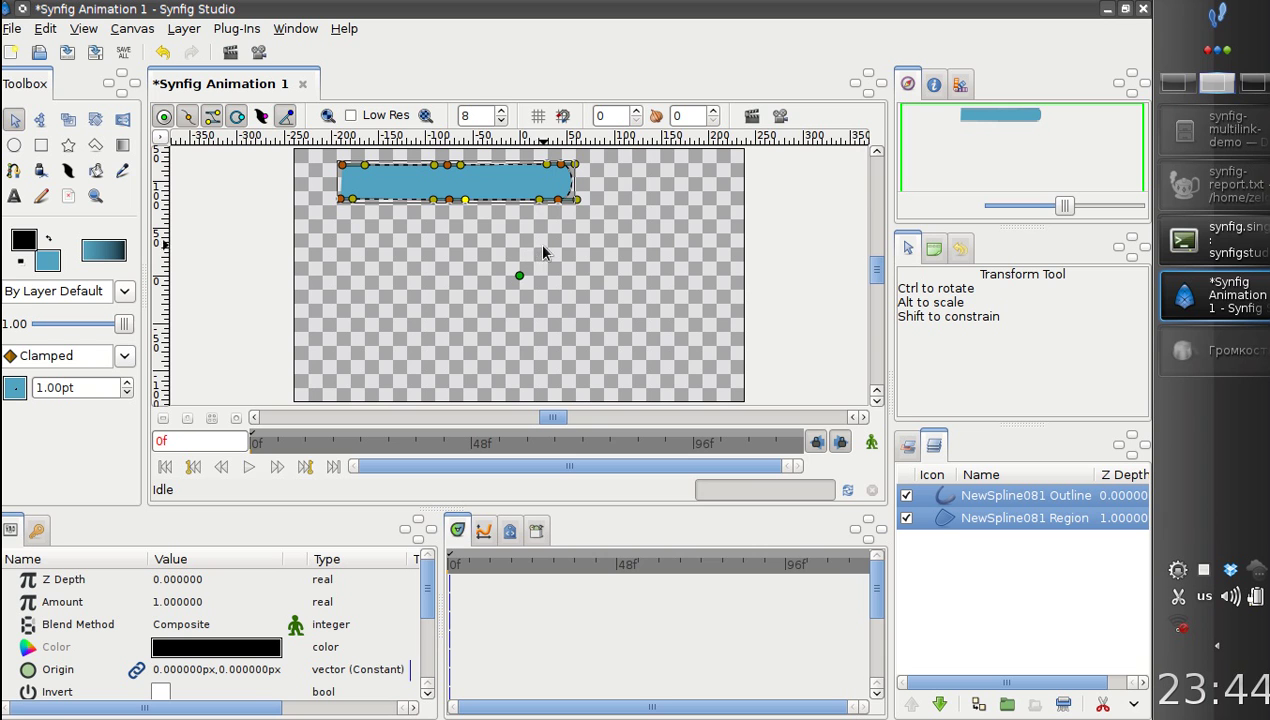
{"action": "left_click", "coordinate": [940, 497]}
{"action": "right_click", "coordinate": [940, 499]}
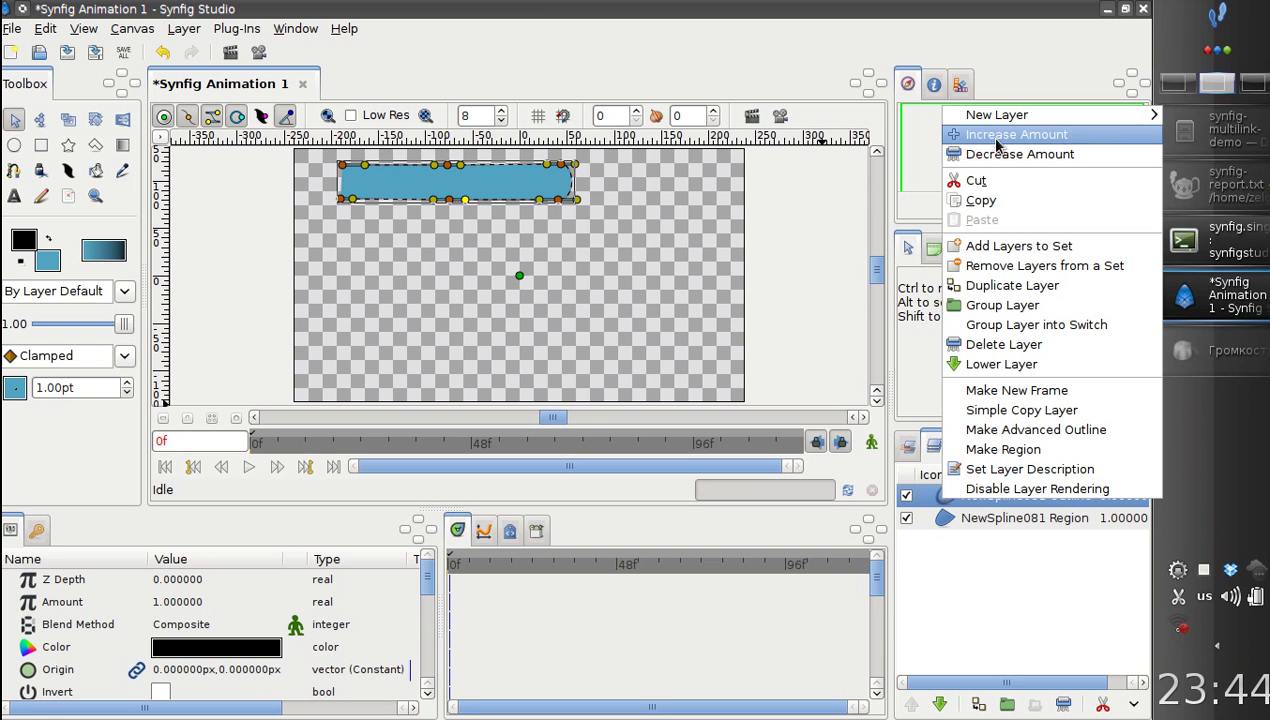
{"action": "mouse_move", "coordinate": [996, 115]}
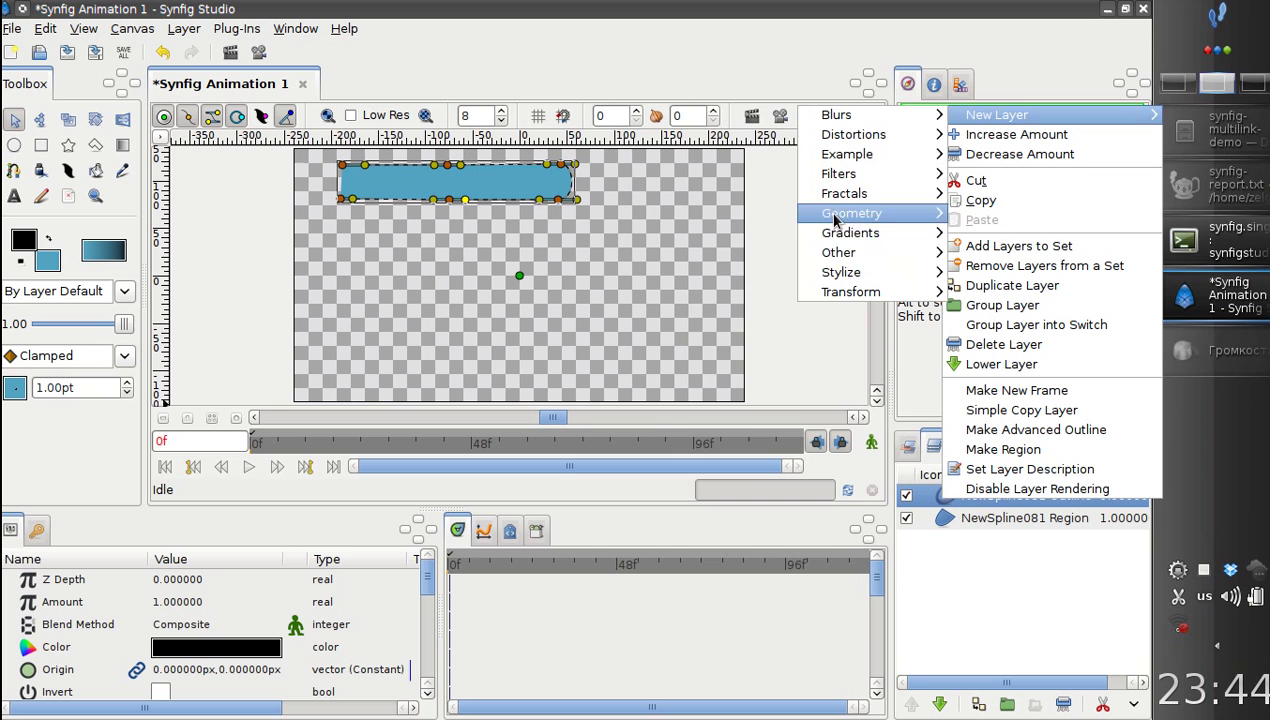
{"action": "mouse_move", "coordinate": [838, 253]}
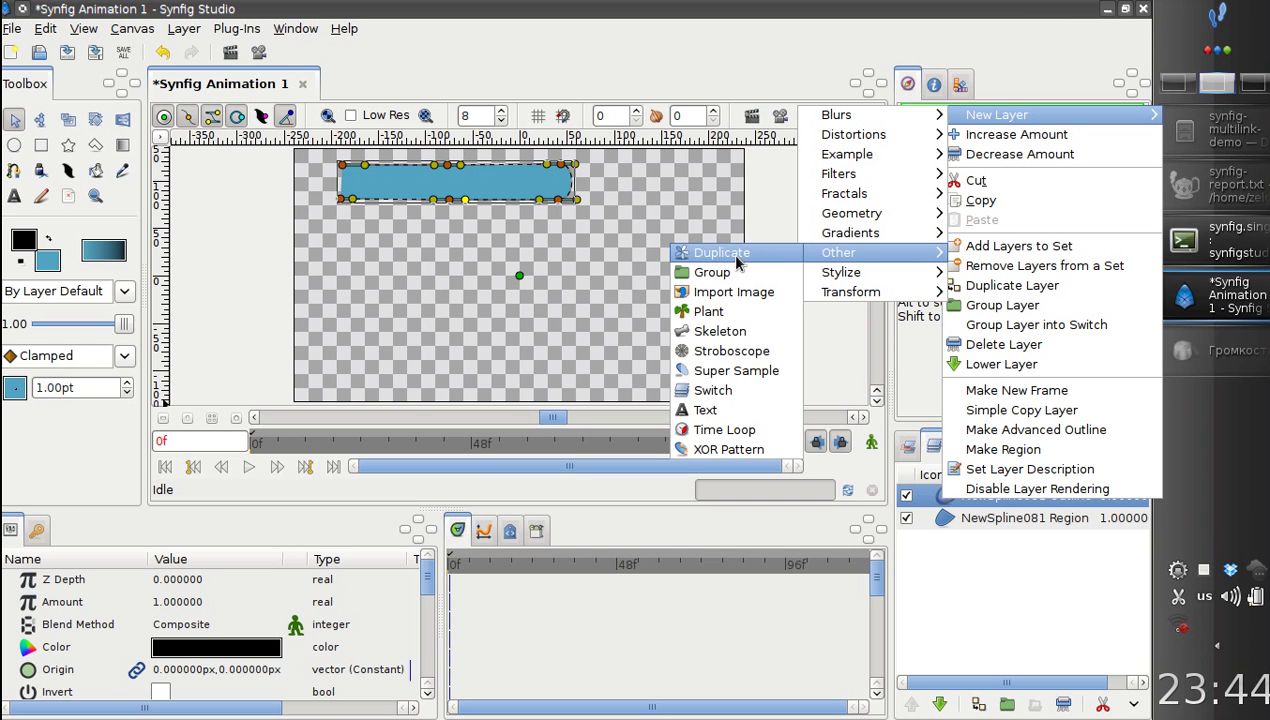
Step: Add a Skeleton layer, move its bone under the bar's left side, and zoom in
{"action": "left_click", "coordinate": [692, 341]}
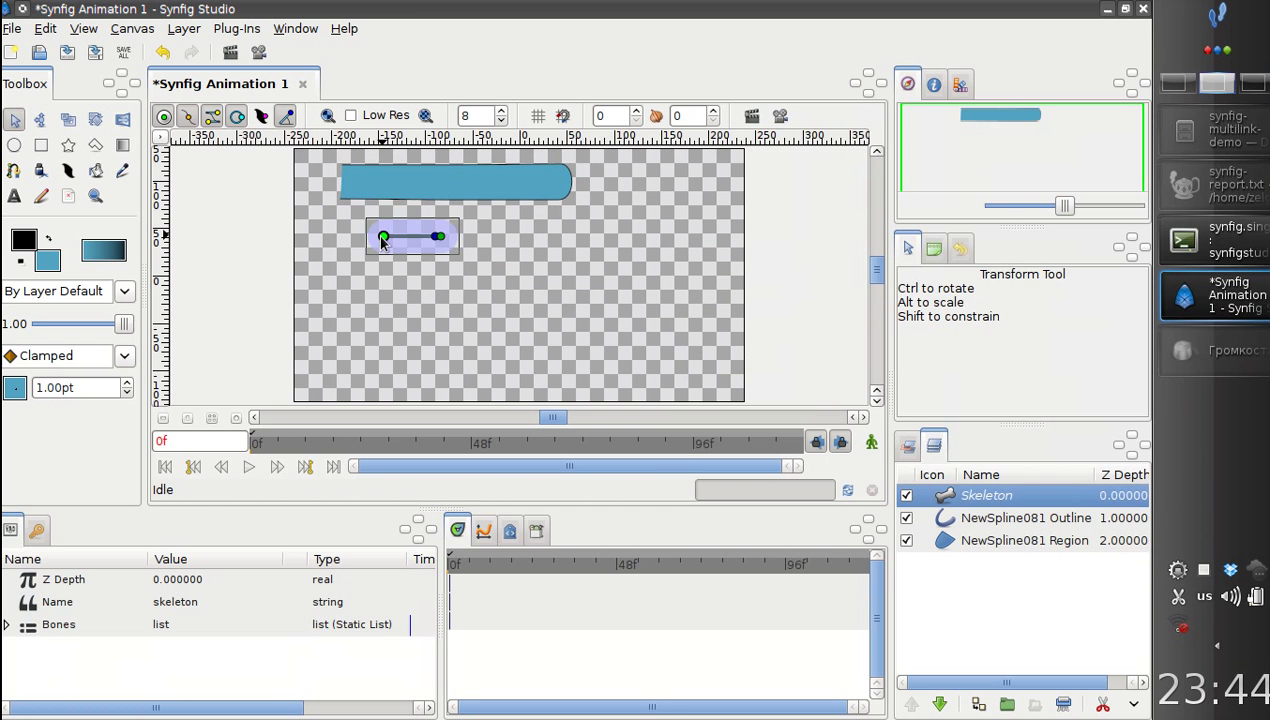
{"action": "left_click_drag", "start_coordinate": [398, 246], "coordinate": [364, 234]}
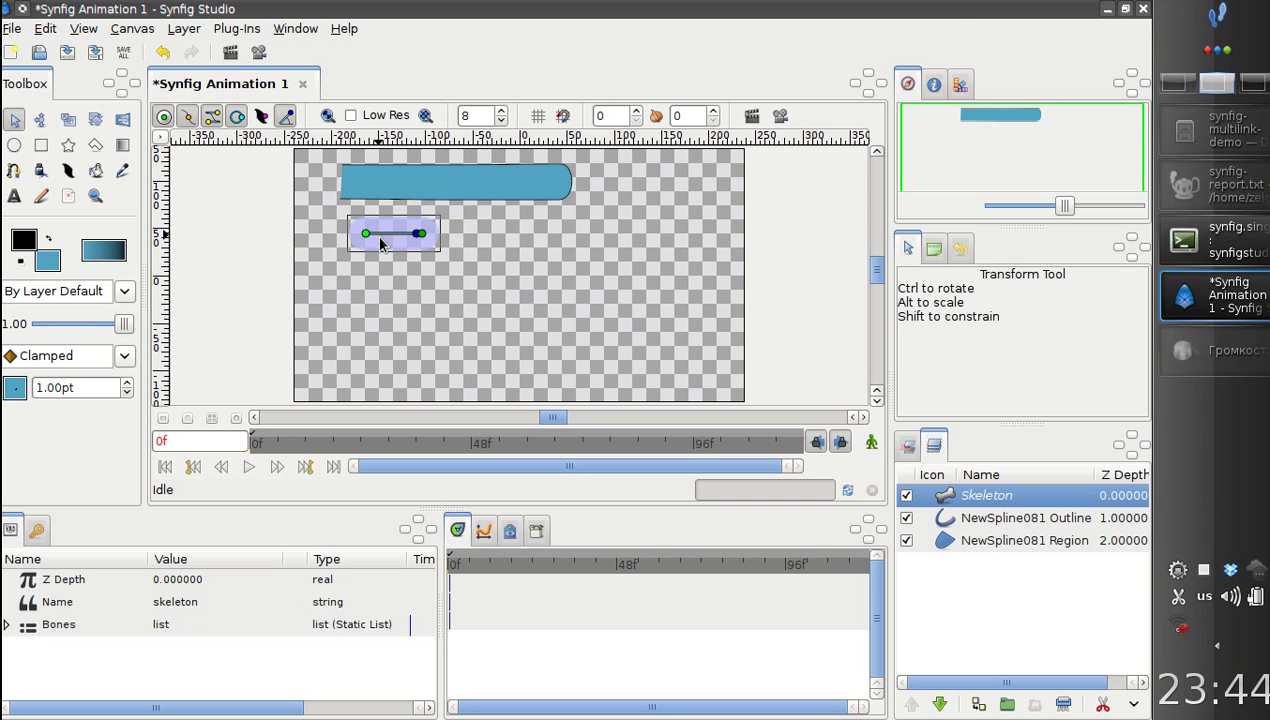
{"action": "scroll", "coordinate": [399, 262], "scroll_direction": "up", "scroll_amount": 1}
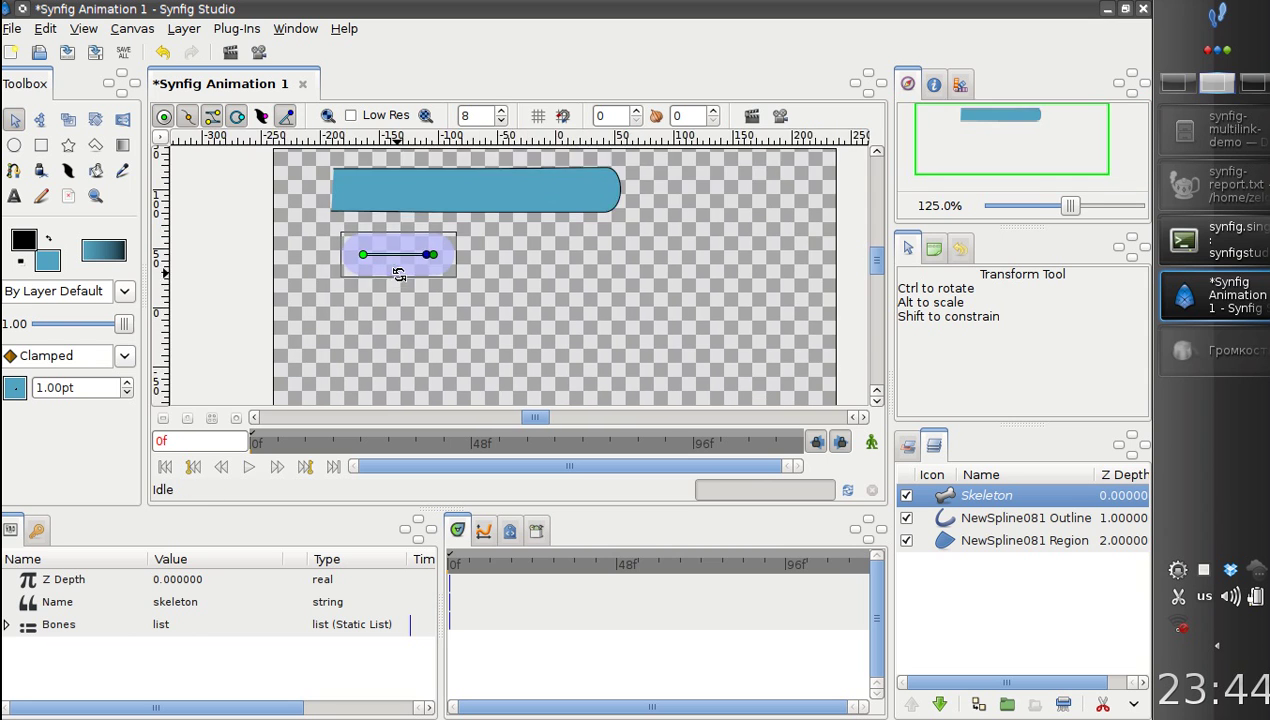
{"action": "scroll", "coordinate": [397, 289], "scroll_direction": "up", "scroll_amount": 1}
{"action": "scroll", "coordinate": [397, 289], "scroll_direction": "up", "scroll_amount": 1}
{"action": "scroll", "coordinate": [403, 328], "scroll_direction": "up", "scroll_amount": 1}
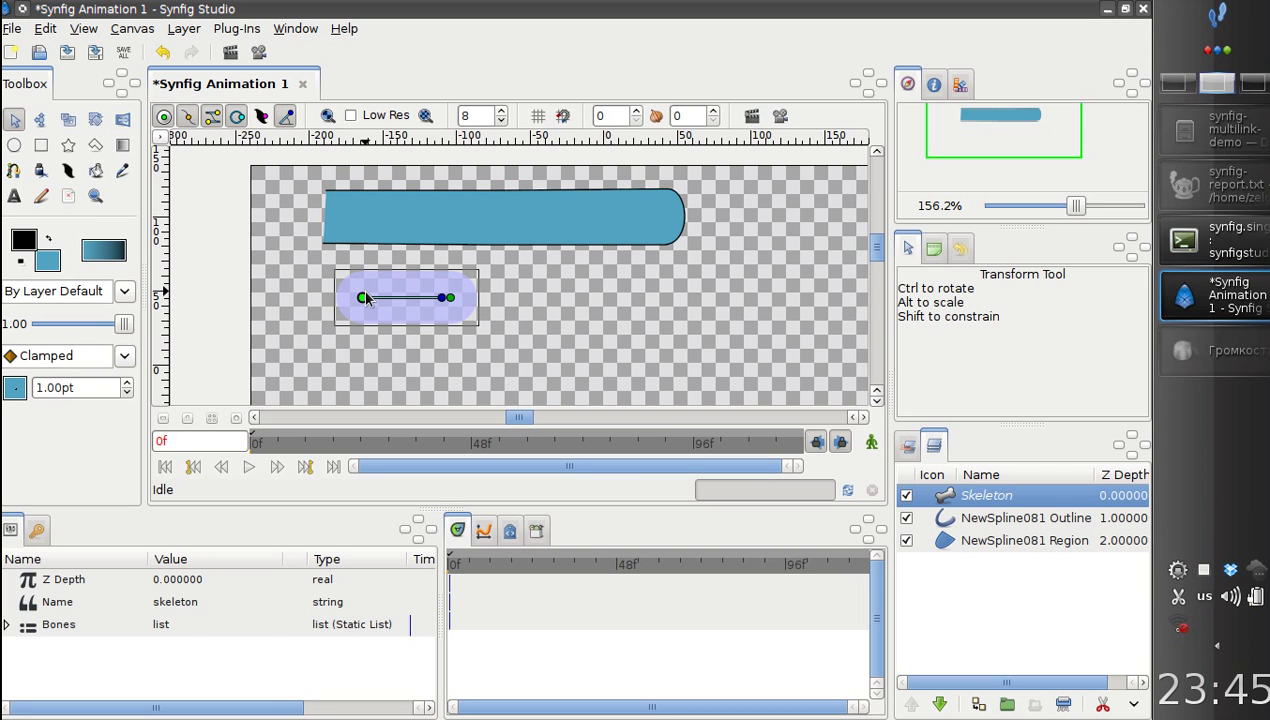
Step: Shrink the bone's start influence, enlarge its tip influence, and move it onto the bar's left end
{"action": "left_click", "coordinate": [262, 116]}
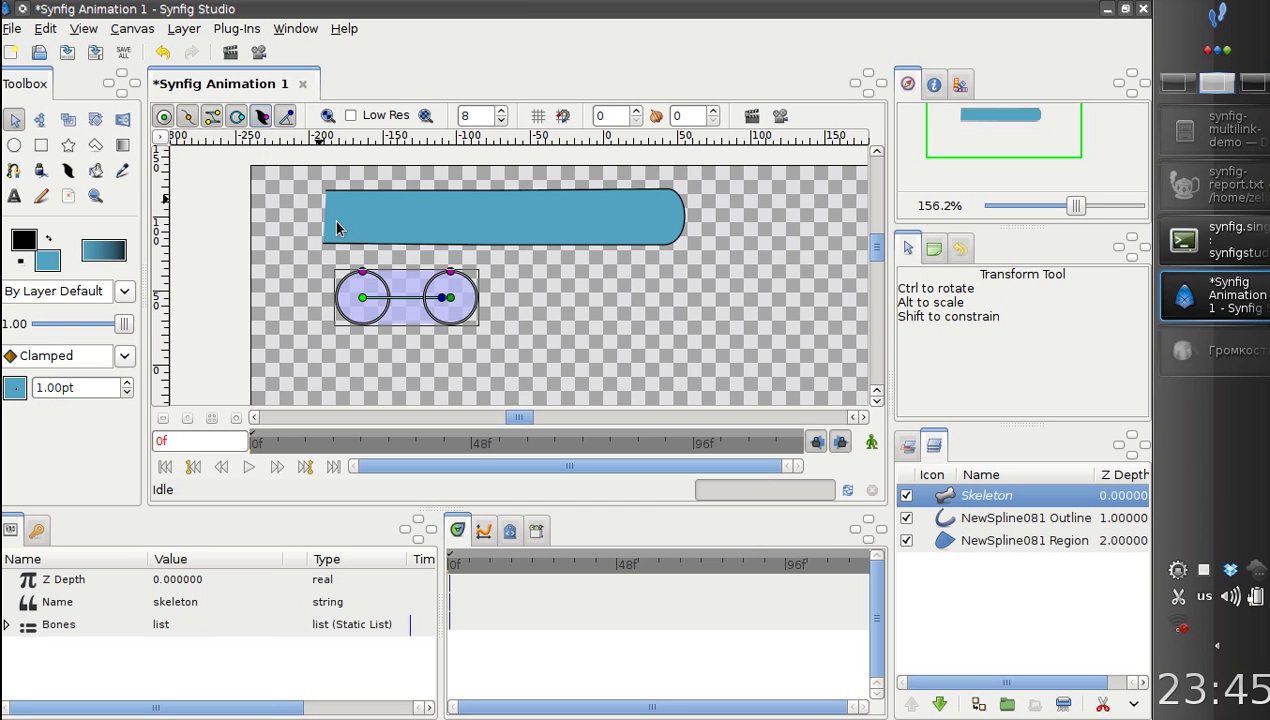
{"action": "left_click_drag", "start_coordinate": [362, 281], "coordinate": [362, 286]}
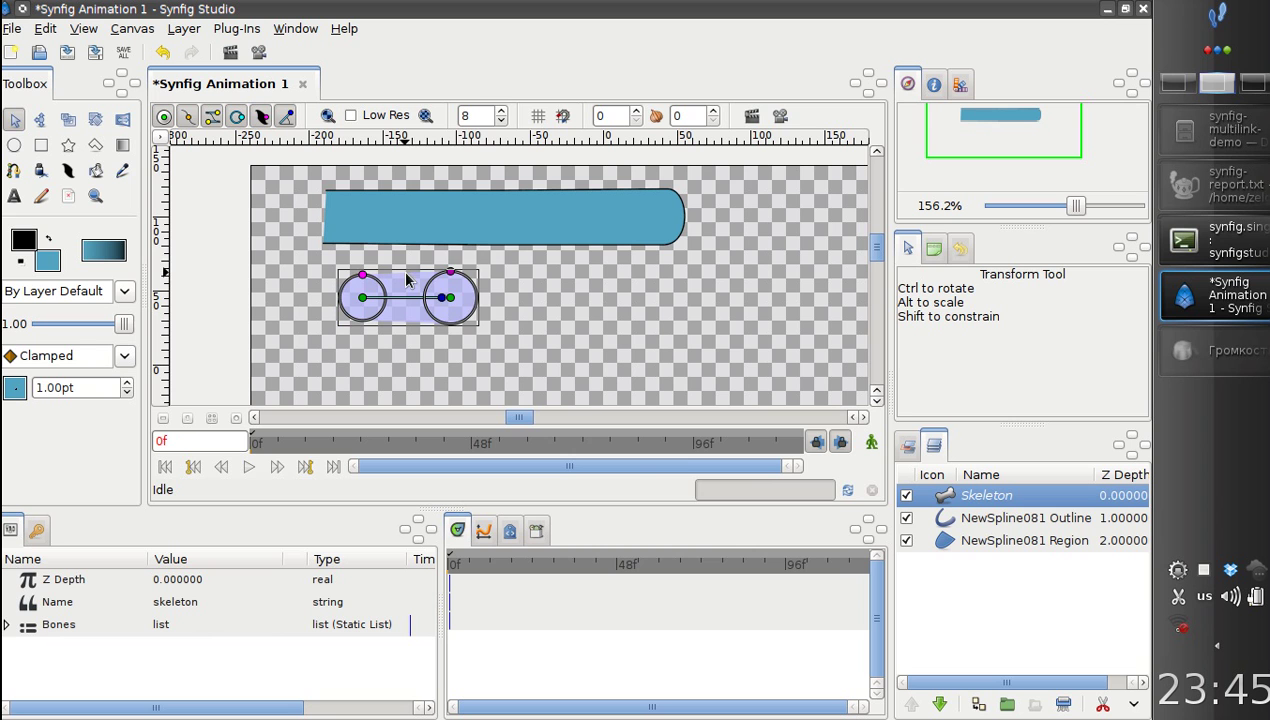
{"action": "mouse_move", "coordinate": [447, 268]}
{"action": "left_mouse_down"}
{"action": "mouse_move", "coordinate": [459, 262]}
{"action": "mouse_move", "coordinate": [498, 297]}
{"action": "mouse_move", "coordinate": [499, 268]}
{"action": "mouse_move", "coordinate": [462, 286]}
{"action": "mouse_move", "coordinate": [460, 261]}
{"action": "left_mouse_up"}
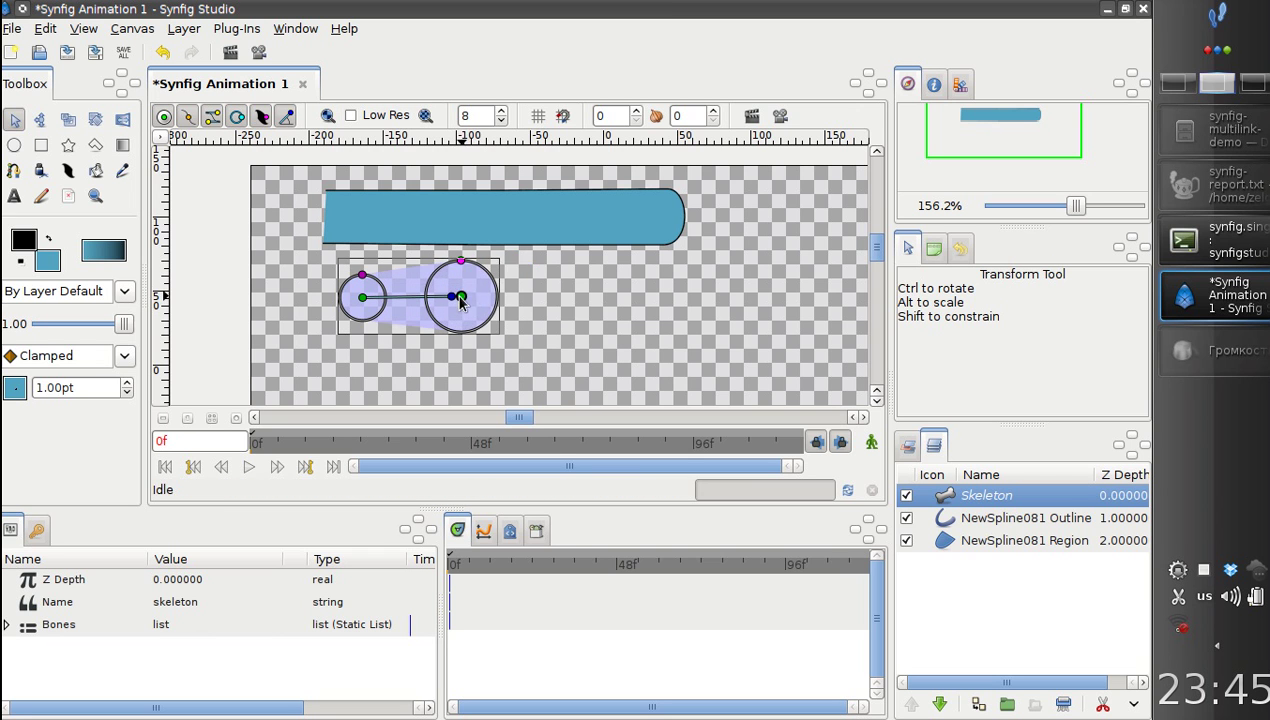
{"action": "mouse_move", "coordinate": [362, 297]}
{"action": "left_mouse_down"}
{"action": "mouse_move", "coordinate": [345, 299]}
{"action": "mouse_move", "coordinate": [335, 220]}
{"action": "left_mouse_up"}
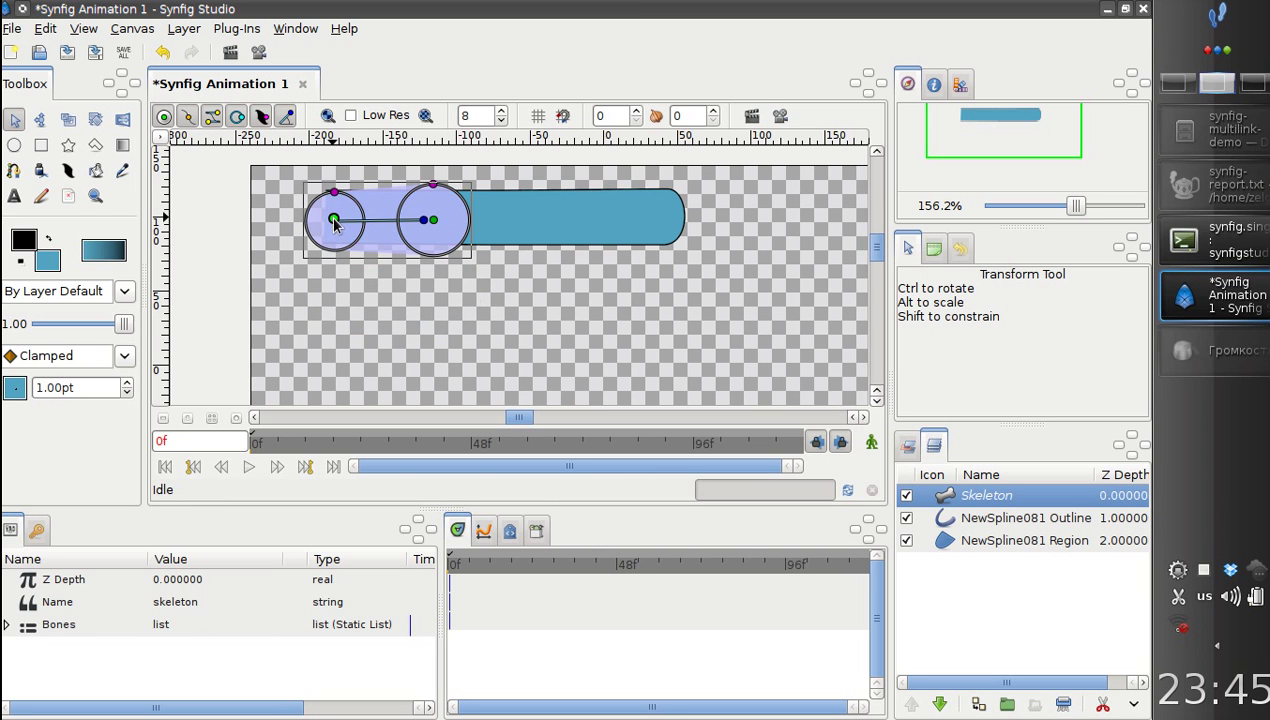
Step: Place the skeleton below the bar layers, widen the bone's start, and lengthen it toward the bar's middle
{"action": "left_click", "coordinate": [938, 704]}
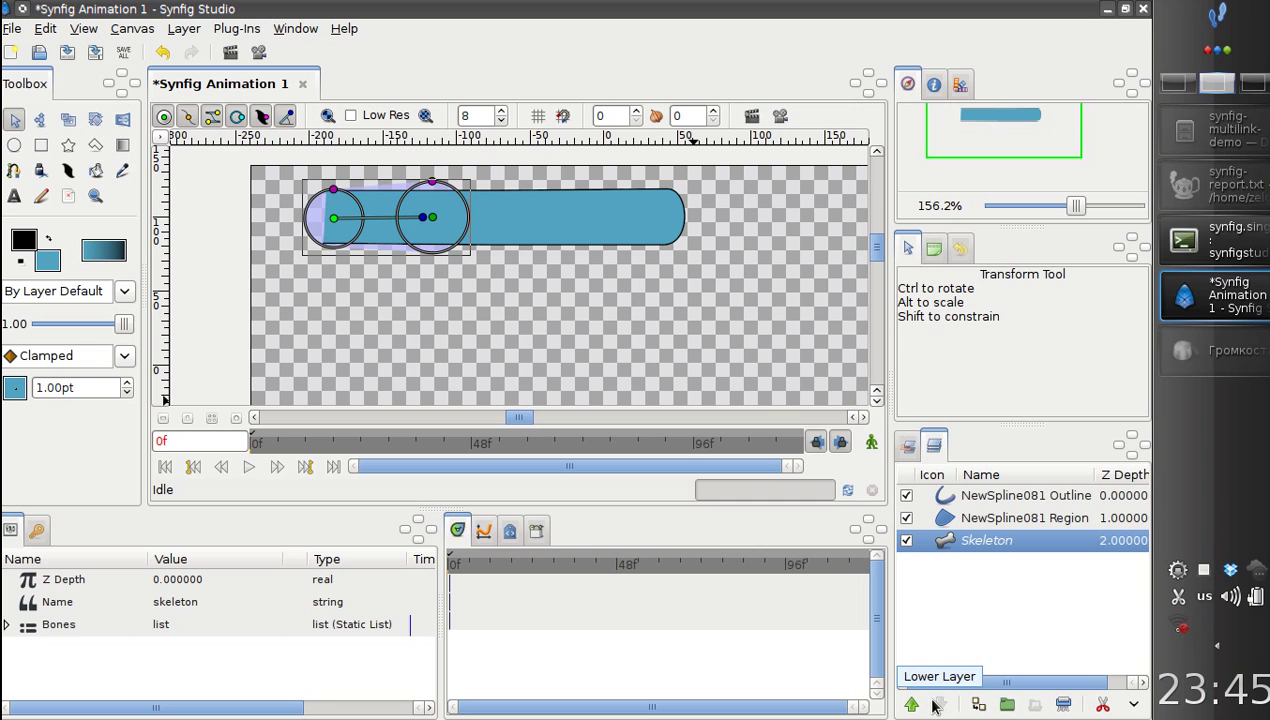
{"action": "left_click_drag", "start_coordinate": [333, 188], "coordinate": [335, 185]}
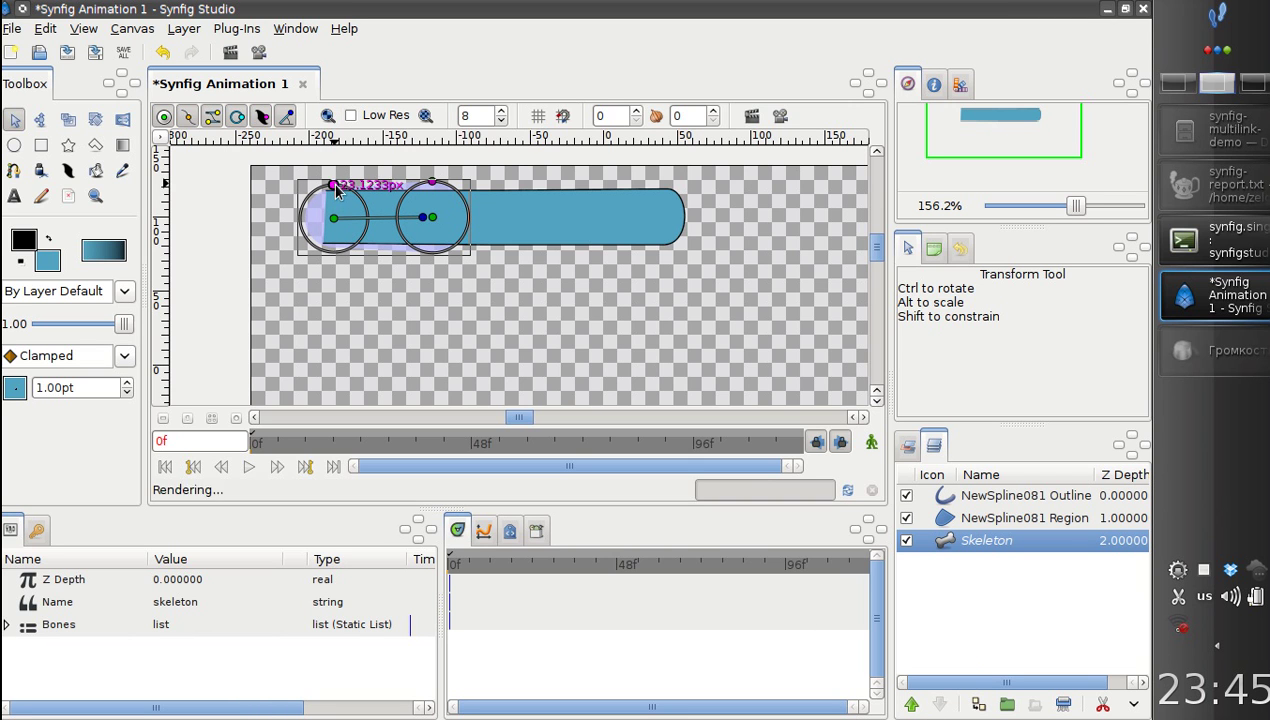
{"action": "left_click_drag", "start_coordinate": [431, 217], "coordinate": [477, 218]}
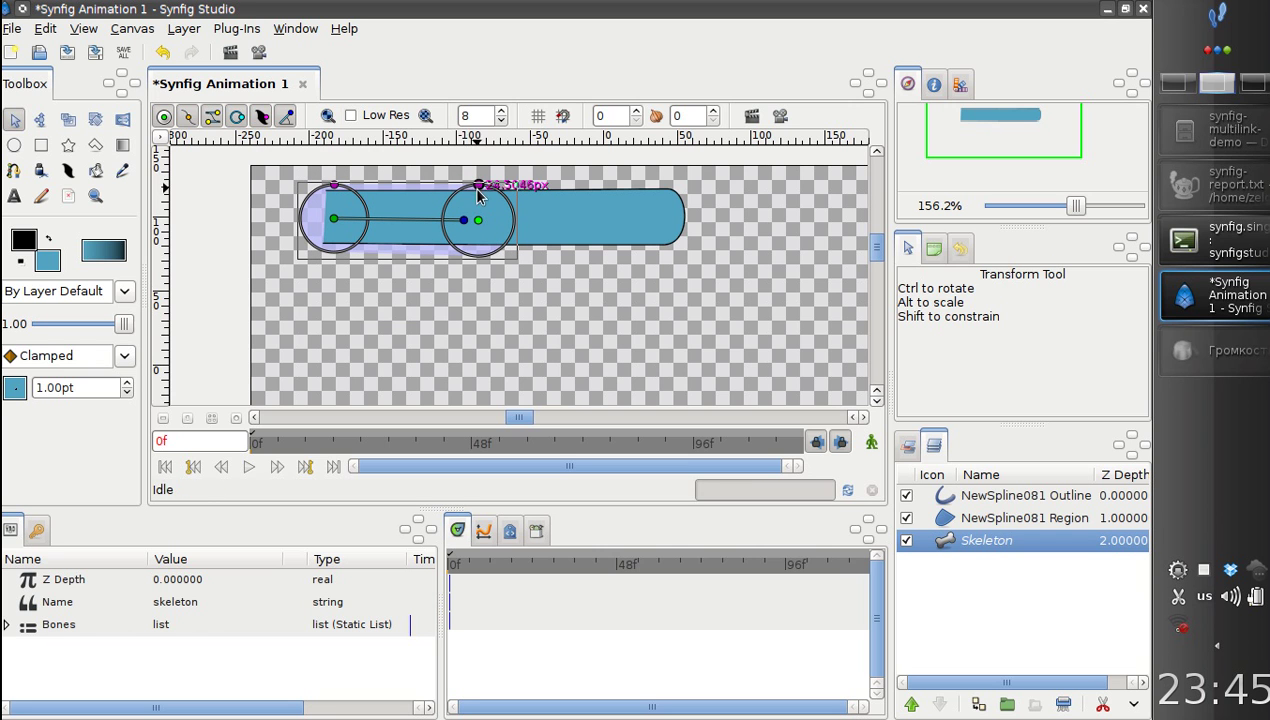
{"action": "left_click_drag", "start_coordinate": [482, 213], "coordinate": [483, 220]}
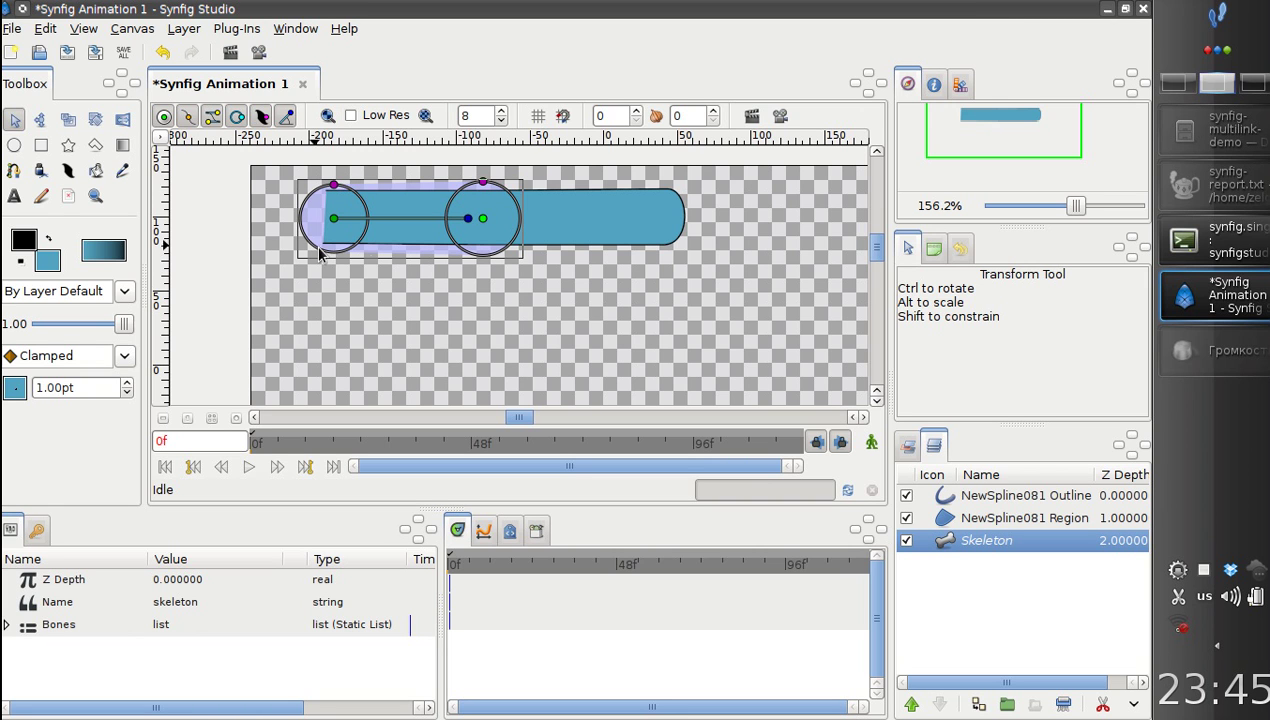
Step: Add child bones continuing along the bar, extending the last one to the rounded right end
{"action": "right_click", "coordinate": [483, 219]}
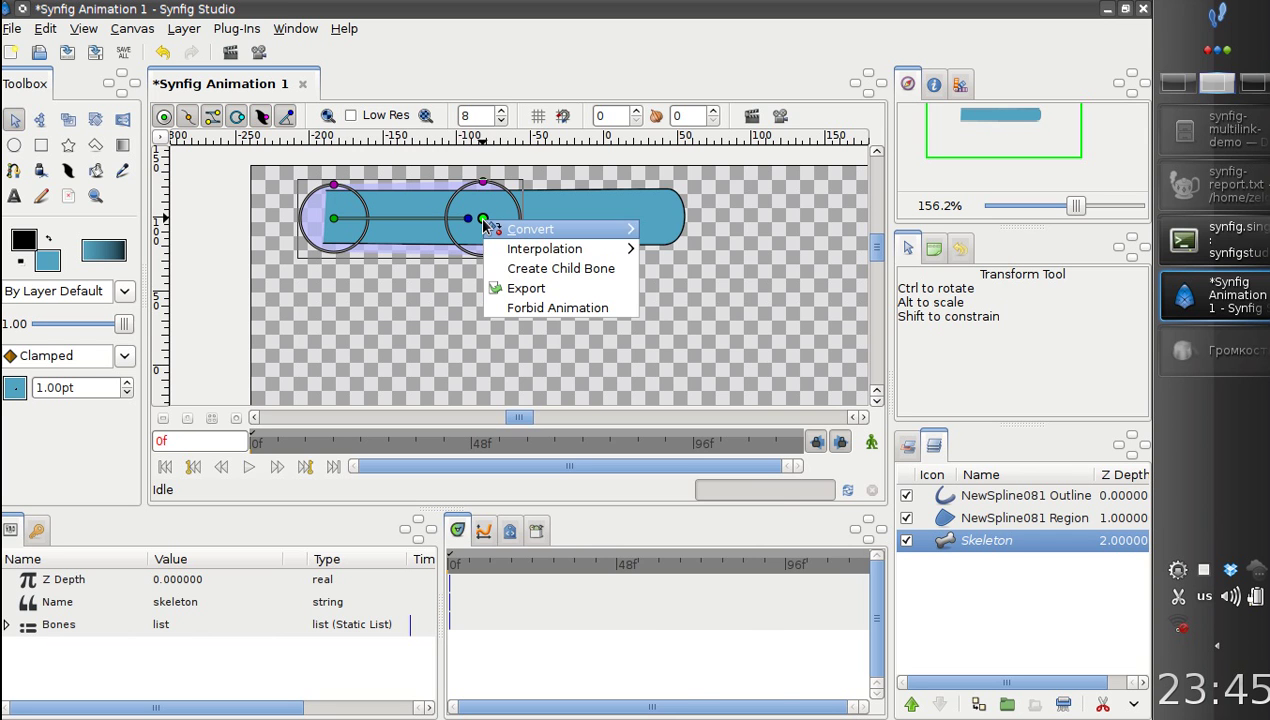
{"action": "mouse_move", "coordinate": [530, 229]}
{"action": "left_click", "coordinate": [502, 270]}
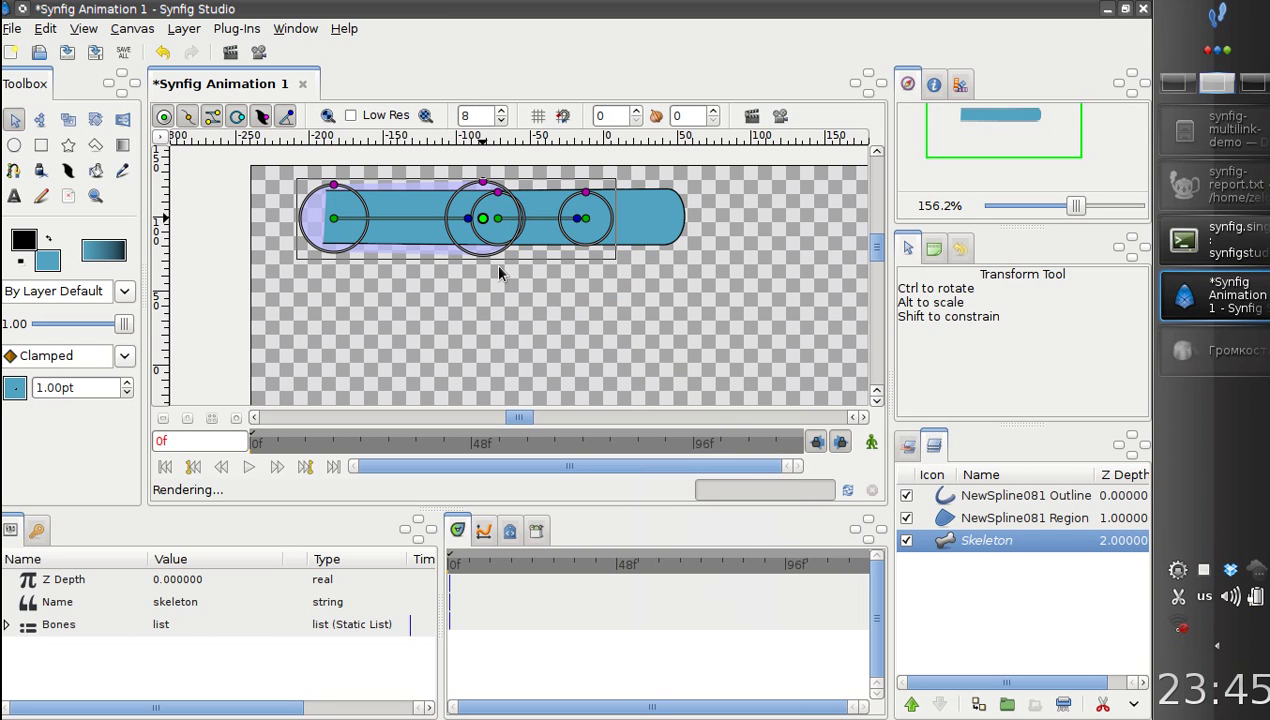
{"action": "mouse_move", "coordinate": [497, 225]}
{"action": "left_mouse_down"}
{"action": "mouse_move", "coordinate": [503, 188]}
{"action": "mouse_move", "coordinate": [492, 218]}
{"action": "left_mouse_up"}
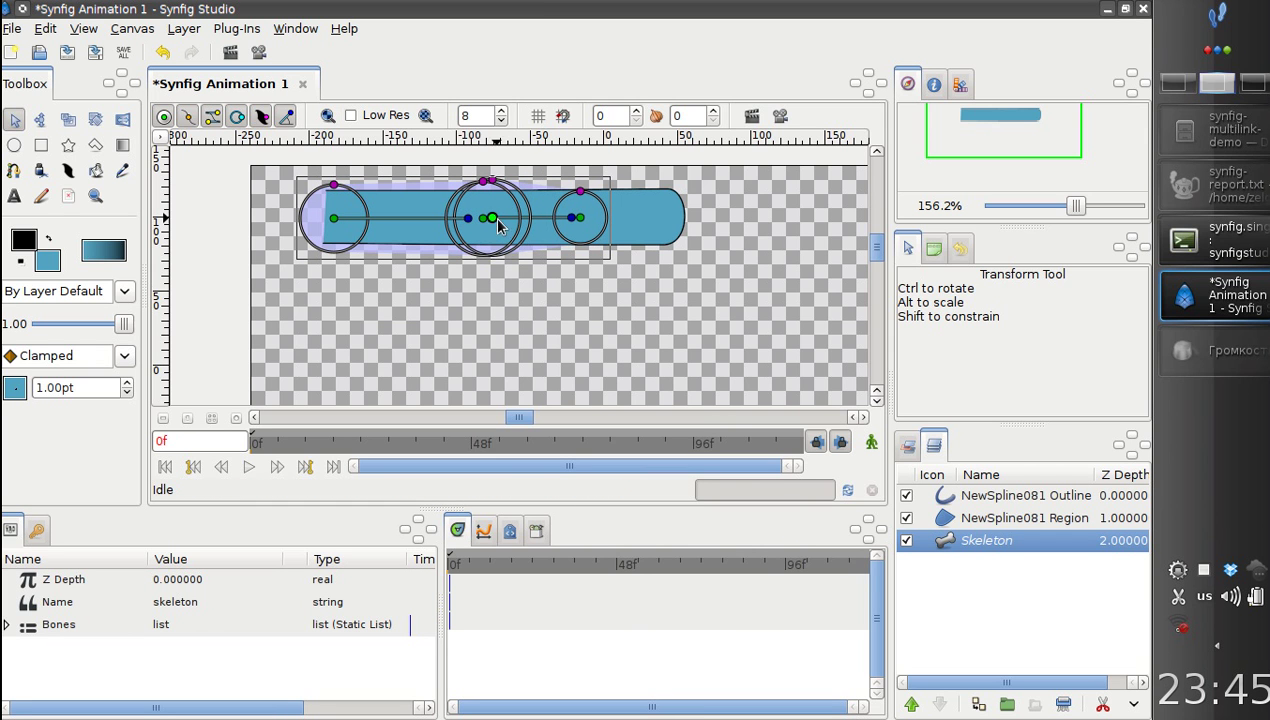
{"action": "mouse_move", "coordinate": [583, 219]}
{"action": "left_mouse_down"}
{"action": "mouse_move", "coordinate": [666, 220]}
{"action": "mouse_move", "coordinate": [667, 182]}
{"action": "left_mouse_up"}
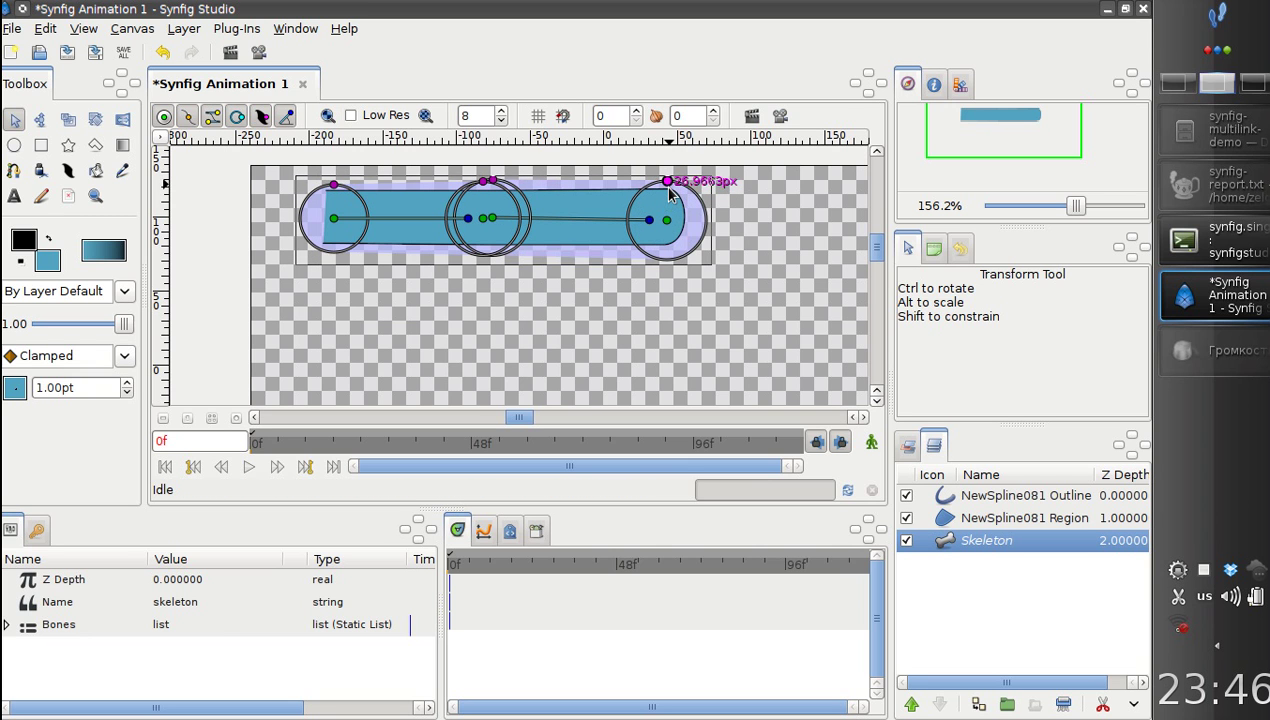
Step: Adjust the middle bone's influence circle and length scale, then reselect only the skeleton
{"action": "left_click", "coordinate": [489, 207], "text": "ctrl"}
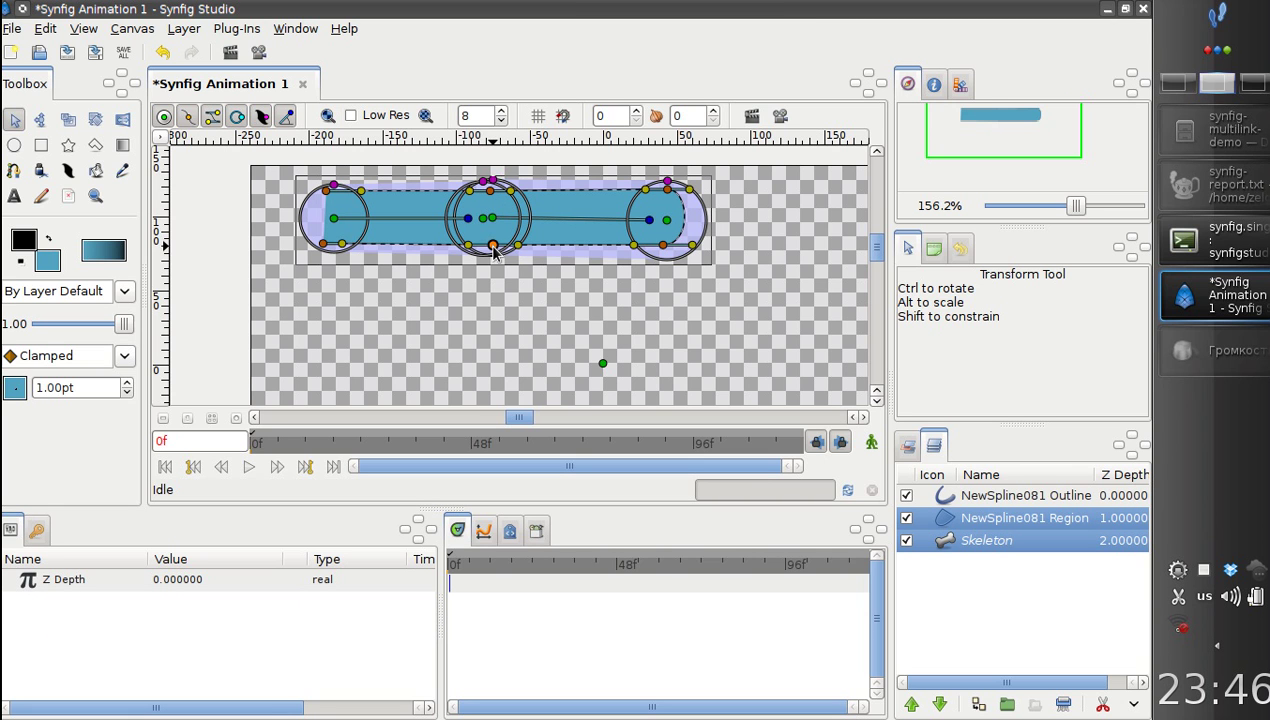
{"action": "left_click_drag", "start_coordinate": [492, 246], "coordinate": [486, 246]}
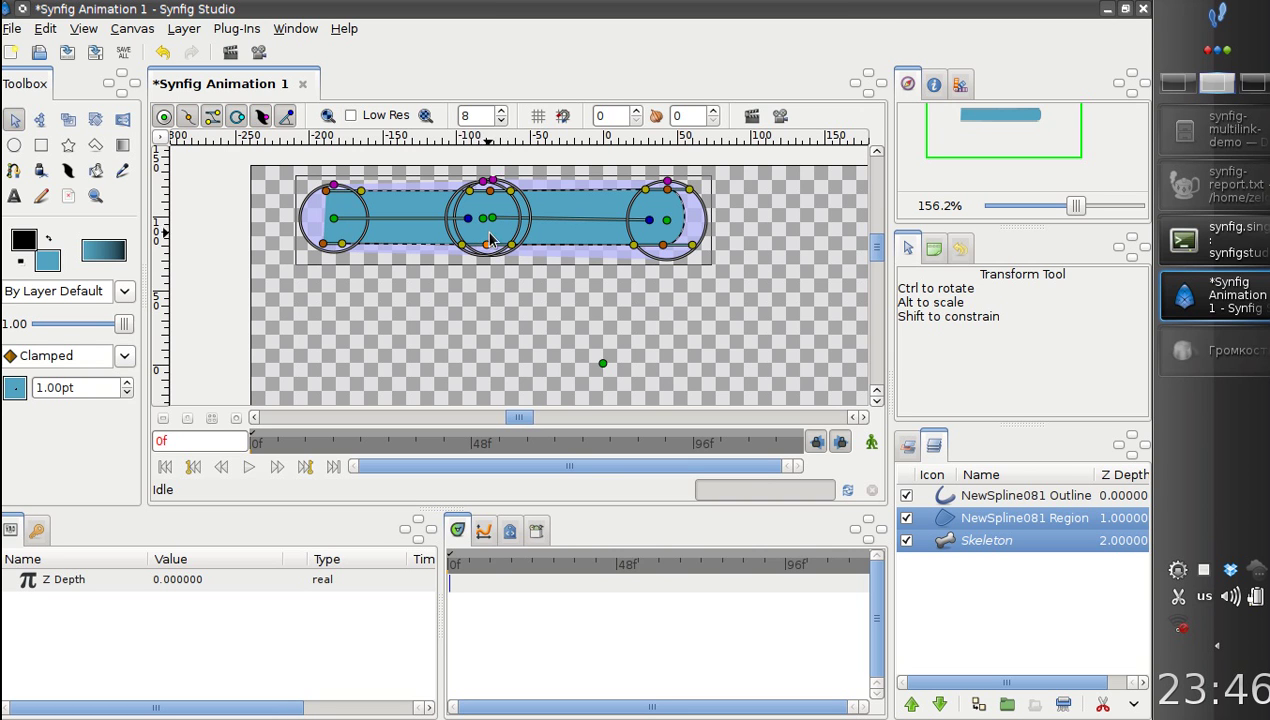
{"action": "left_click_drag", "start_coordinate": [490, 237], "coordinate": [492, 224]}
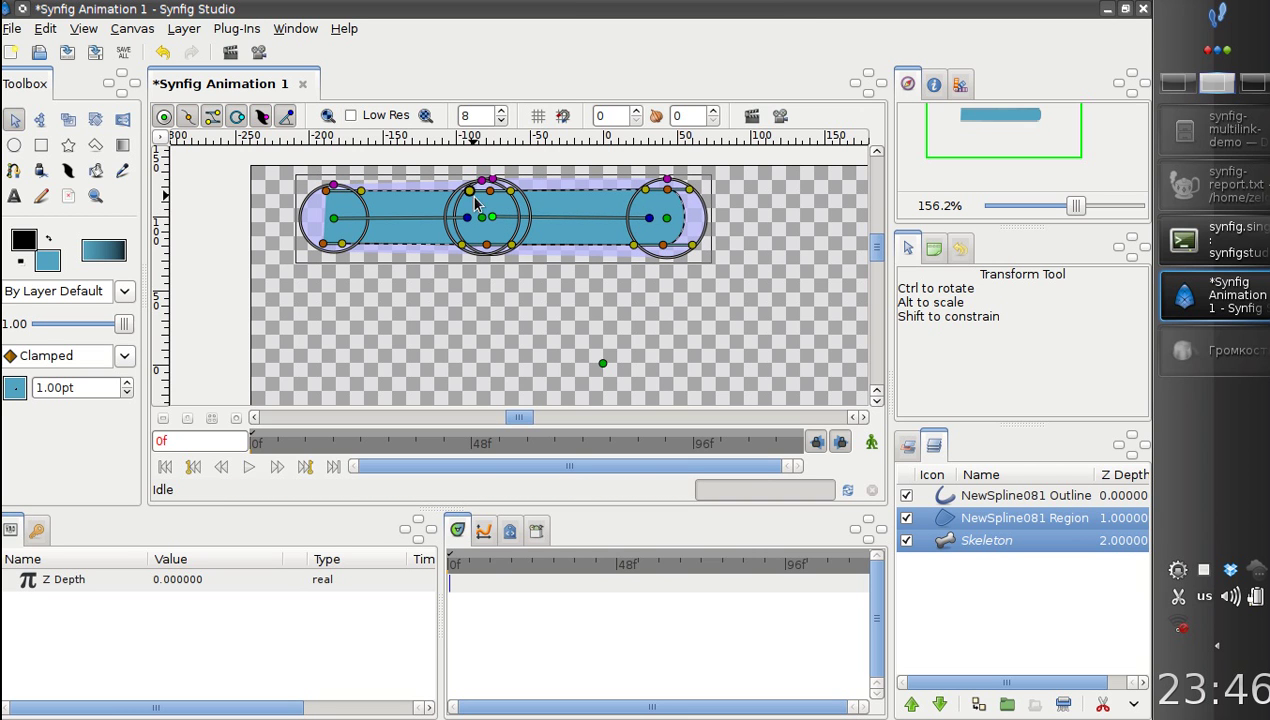
{"action": "left_click", "coordinate": [527, 181]}
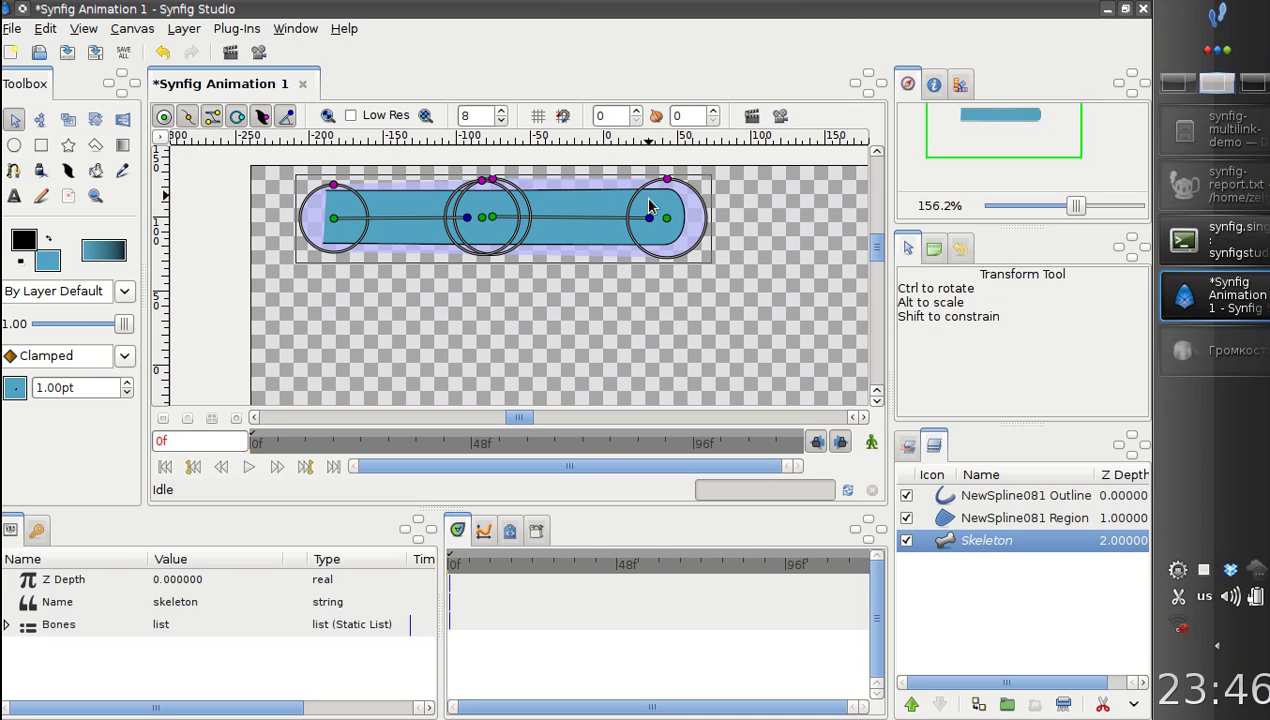
Step: Select the NewSpline081 Region and Outline layers together with the Skeleton layer
{"action": "left_click", "coordinate": [547, 214]}
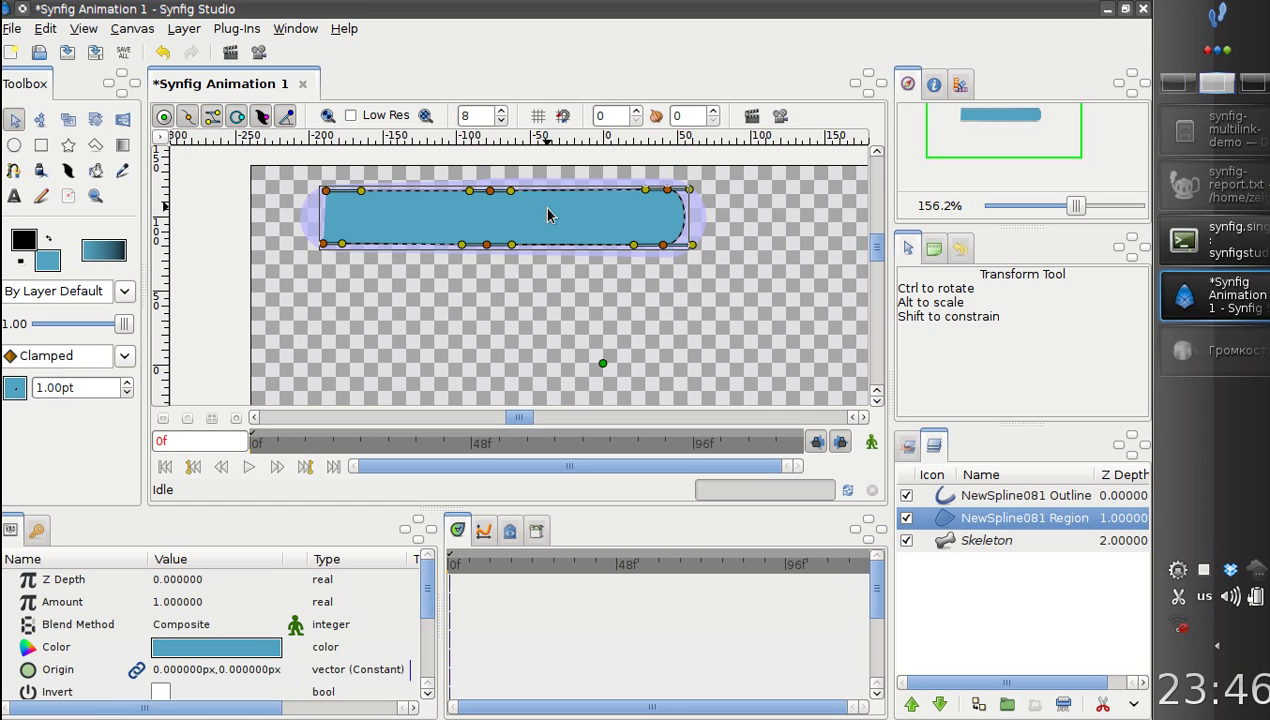
{"action": "left_click", "coordinate": [935, 497]}
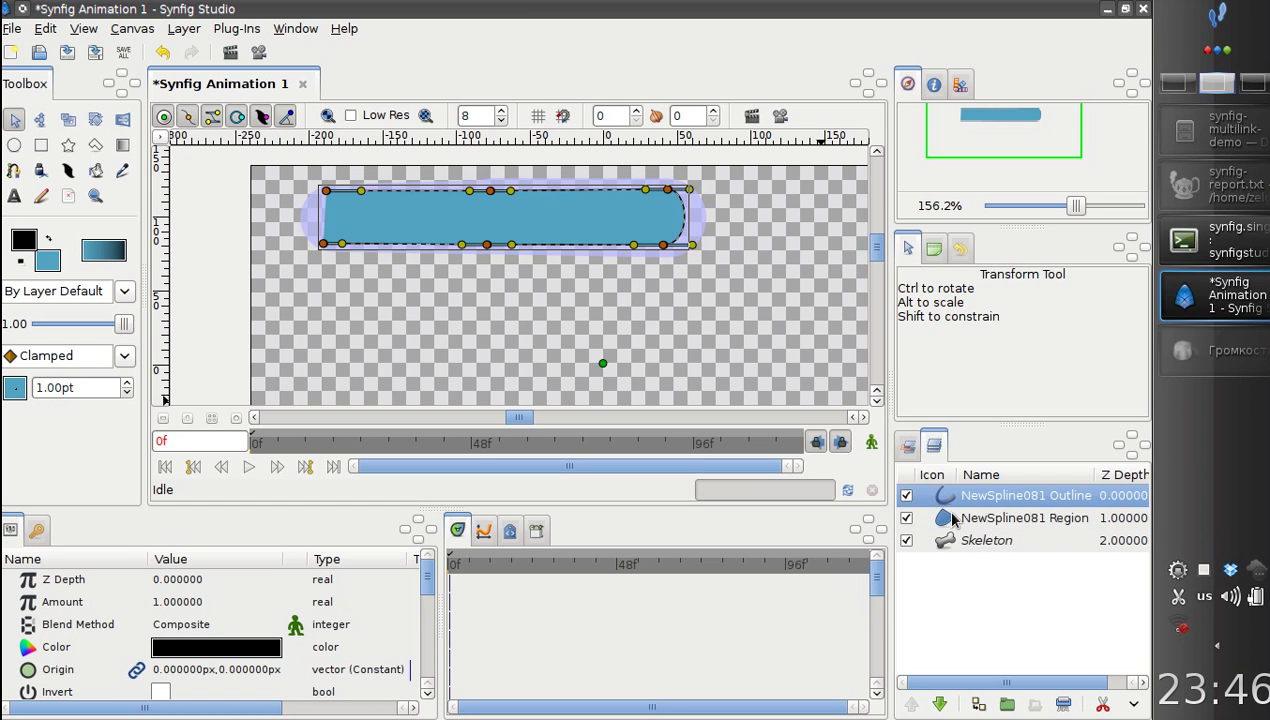
{"action": "left_click", "coordinate": [950, 520], "text": "ctrl"}
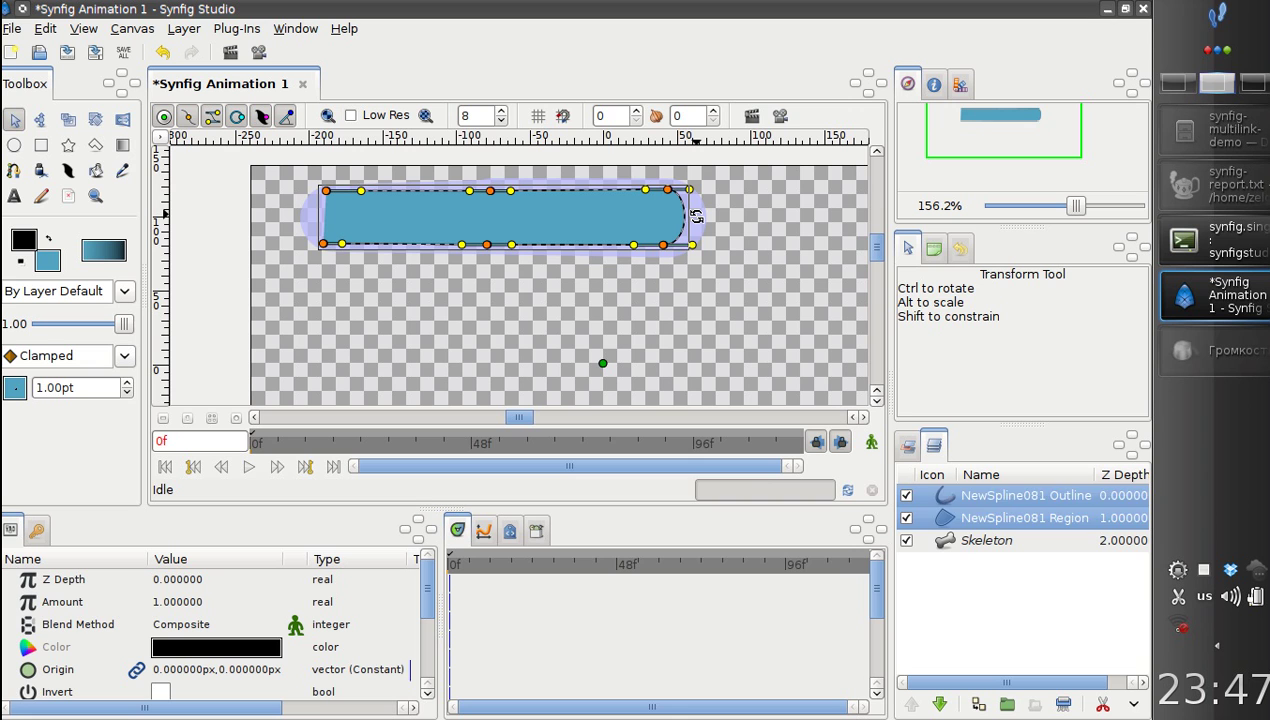
{"action": "left_click", "coordinate": [960, 540], "text": "ctrl"}
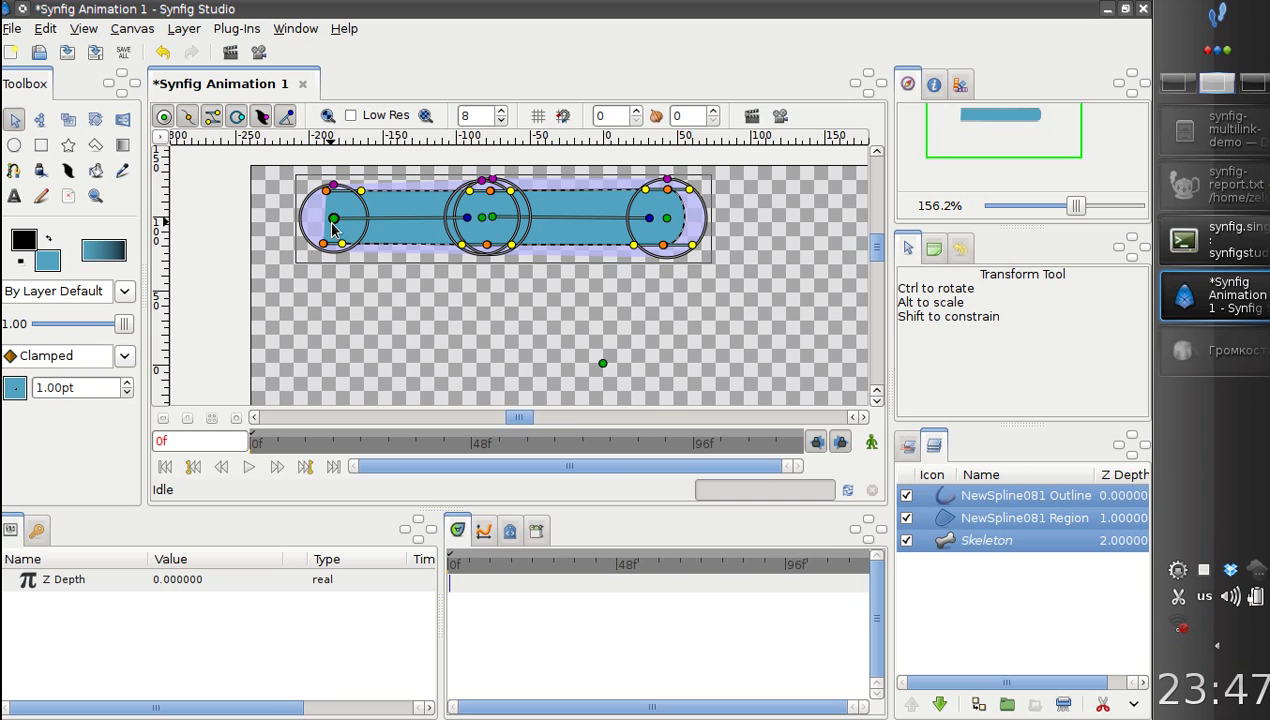
Step: Apply Link to Skeleton from a bone's right-click menu to bind the bar's outline and region
{"action": "right_click", "coordinate": [482, 224]}
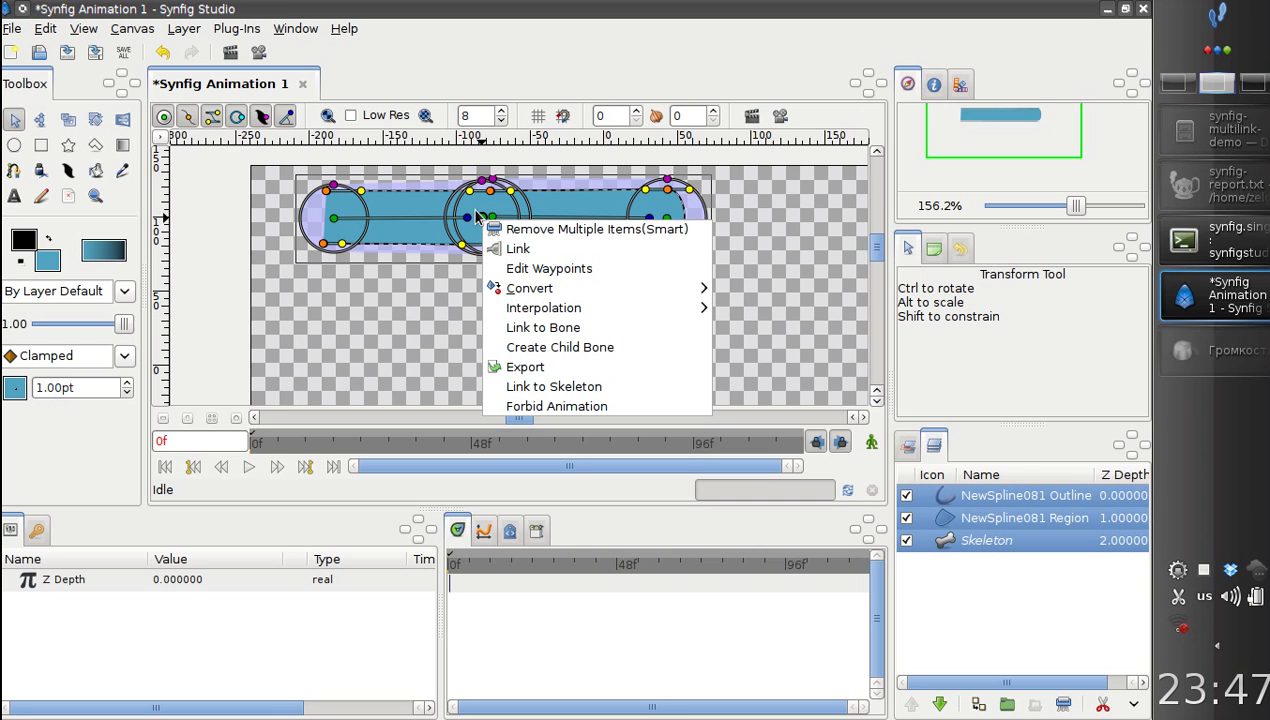
{"action": "left_click", "coordinate": [539, 390]}
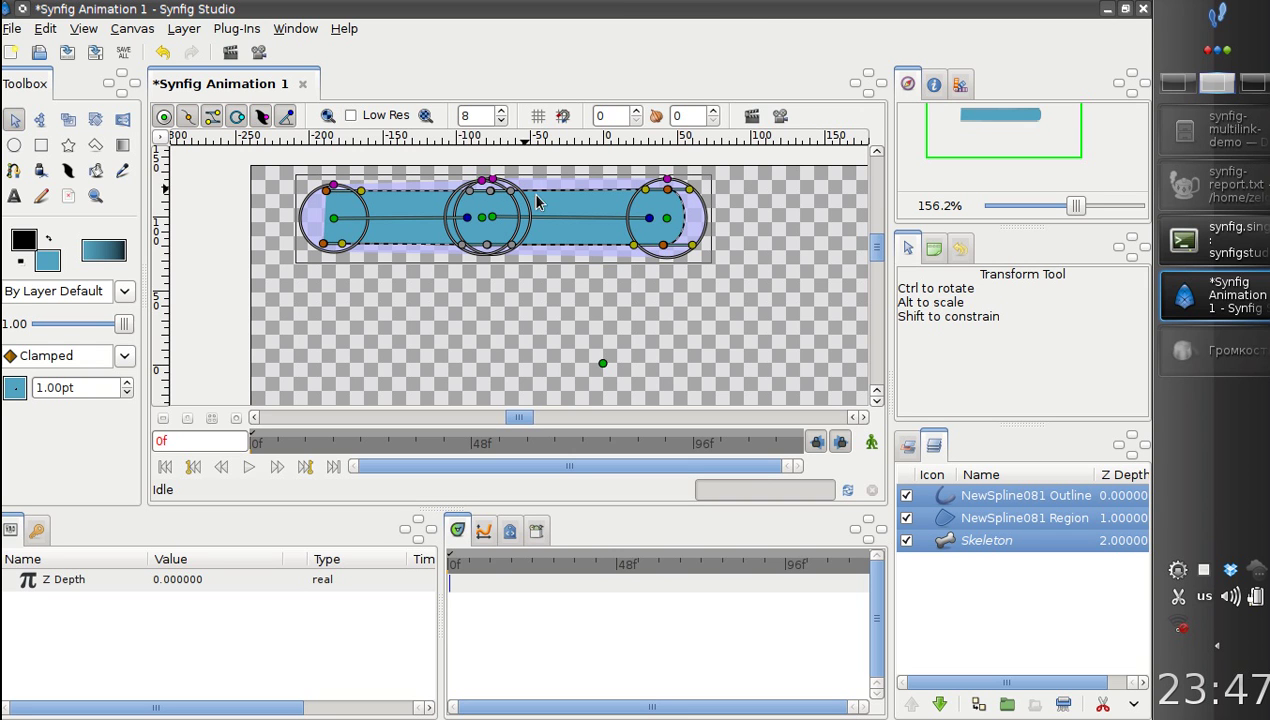
Step: With only the skeleton selected, swing the end bone's tip downward to test the bar bending
{"action": "left_click", "coordinate": [688, 226]}
{"action": "mouse_move", "coordinate": [667, 218]}
{"action": "left_mouse_down"}
{"action": "mouse_move", "coordinate": [626, 300]}
{"action": "mouse_move", "coordinate": [548, 333]}
{"action": "left_mouse_up"}
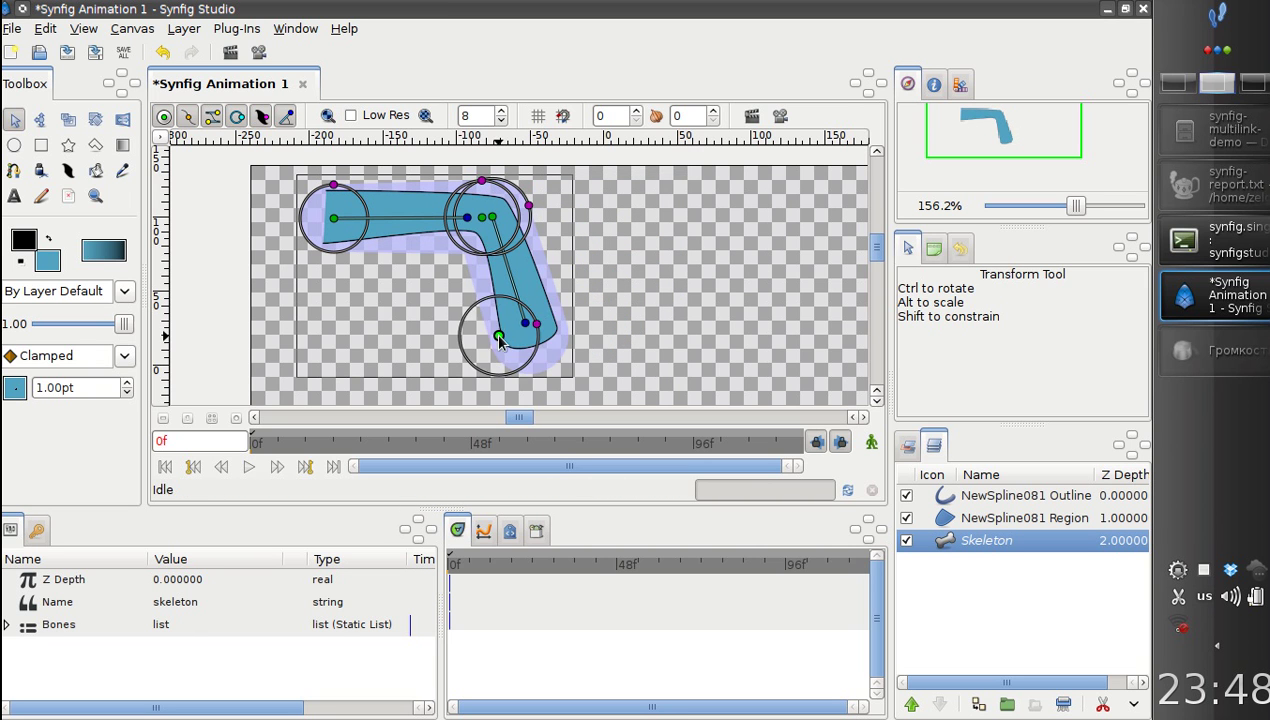
{"action": "mouse_move", "coordinate": [548, 333]}
{"action": "left_mouse_down"}
{"action": "mouse_move", "coordinate": [501, 363]}
{"action": "mouse_move", "coordinate": [600, 296]}
{"action": "mouse_move", "coordinate": [642, 238]}
{"action": "mouse_move", "coordinate": [637, 195]}
{"action": "mouse_move", "coordinate": [663, 241]}
{"action": "mouse_move", "coordinate": [607, 285]}
{"action": "mouse_move", "coordinate": [563, 300]}
{"action": "mouse_move", "coordinate": [527, 292]}
{"action": "mouse_move", "coordinate": [544, 346]}
{"action": "mouse_move", "coordinate": [492, 337]}
{"action": "mouse_move", "coordinate": [568, 313]}
{"action": "mouse_move", "coordinate": [595, 275]}
{"action": "mouse_move", "coordinate": [488, 342]}
{"action": "mouse_move", "coordinate": [655, 242]}
{"action": "left_mouse_up"}
Step: Bend, lengthen and shorten the lower bone, move a bar vertex, then rotate the bone back level
{"action": "left_click", "coordinate": [575, 243], "text": "ctrl"}
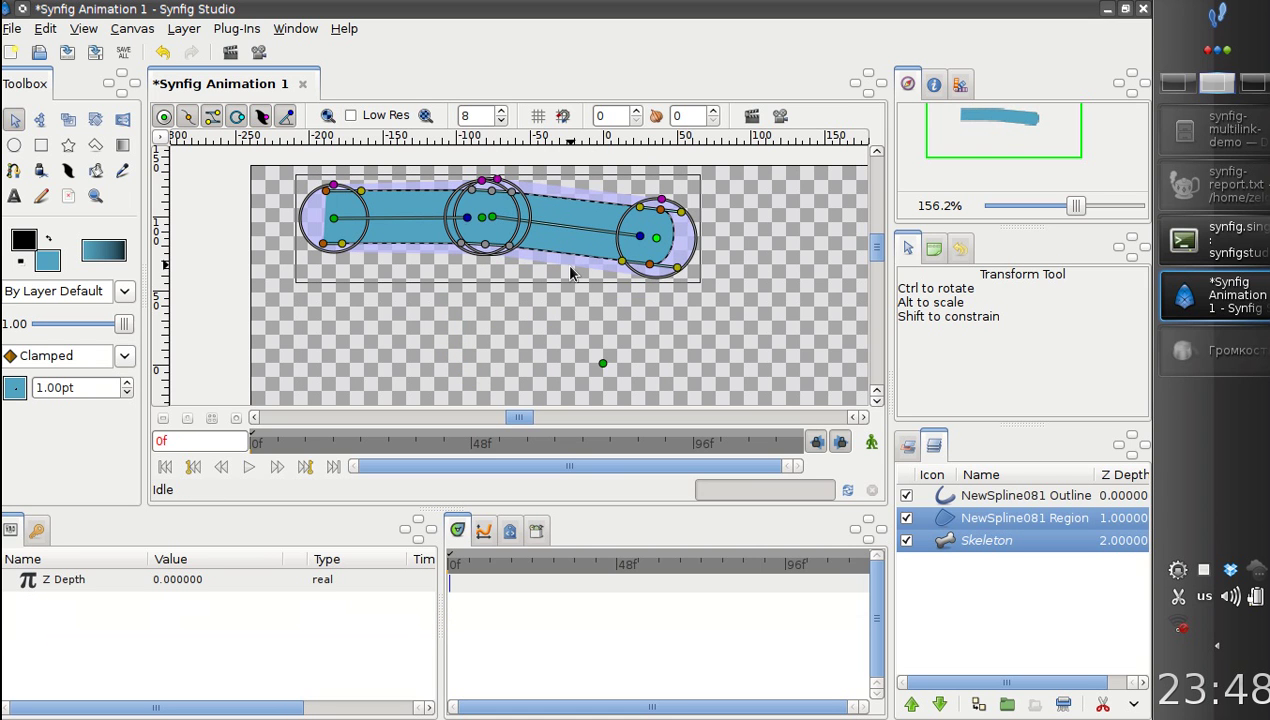
{"action": "mouse_move", "coordinate": [656, 238]}
{"action": "left_mouse_down"}
{"action": "mouse_move", "coordinate": [575, 292]}
{"action": "mouse_move", "coordinate": [574, 314]}
{"action": "mouse_move", "coordinate": [508, 340]}
{"action": "mouse_move", "coordinate": [499, 358]}
{"action": "left_mouse_up"}
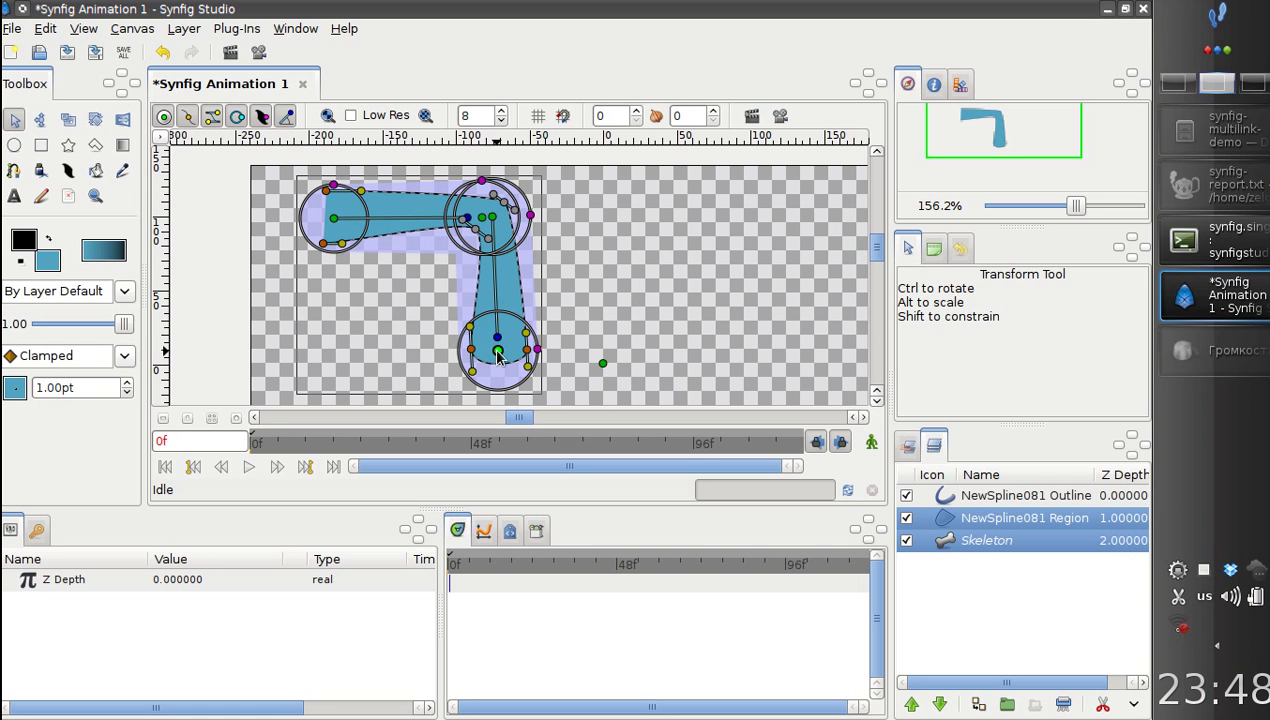
{"action": "left_click_drag", "start_coordinate": [498, 355], "coordinate": [488, 388]}
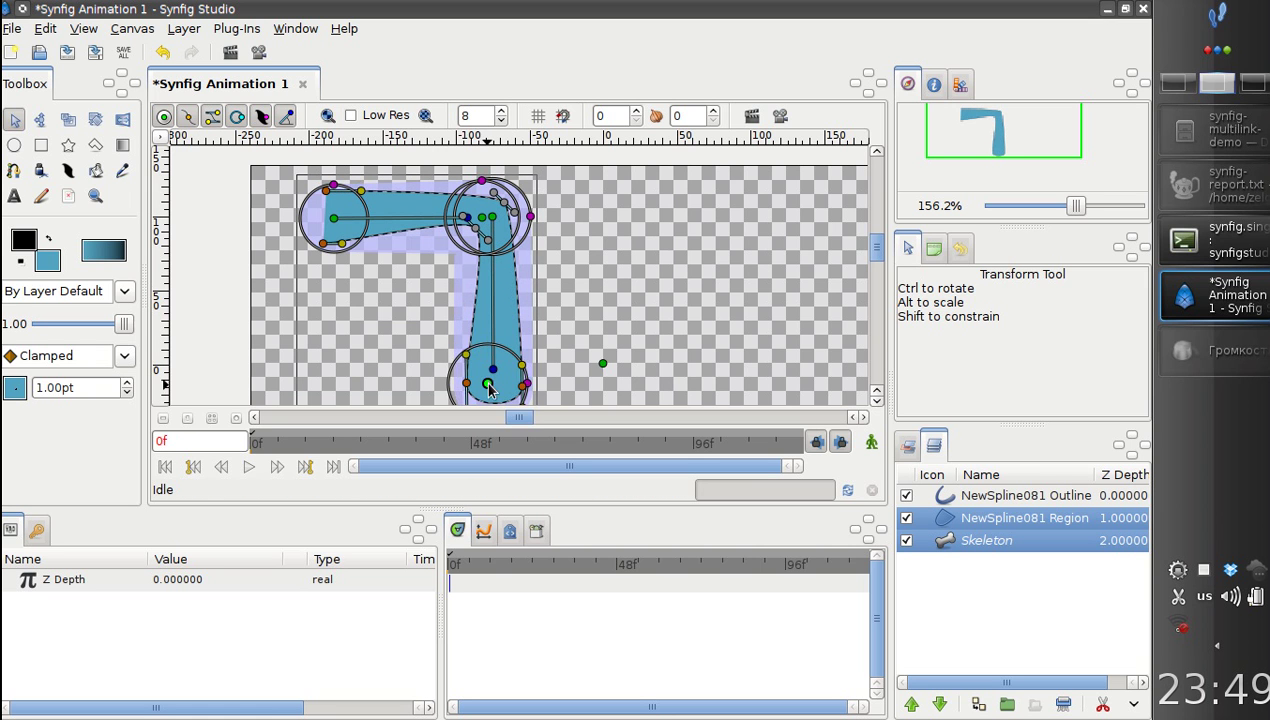
{"action": "mouse_move", "coordinate": [488, 388]}
{"action": "left_mouse_down"}
{"action": "mouse_move", "coordinate": [488, 360]}
{"action": "mouse_move", "coordinate": [572, 317]}
{"action": "mouse_move", "coordinate": [557, 327]}
{"action": "left_mouse_up"}
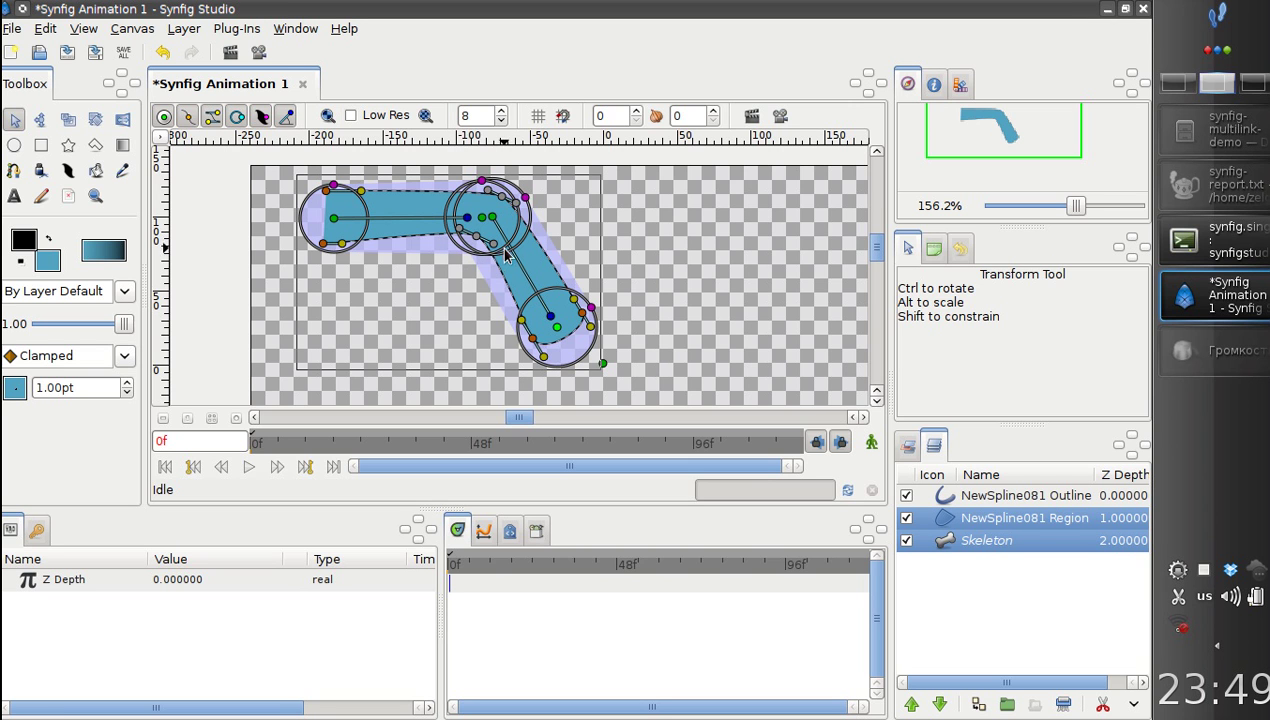
{"action": "left_click_drag", "start_coordinate": [532, 337], "coordinate": [535, 338]}
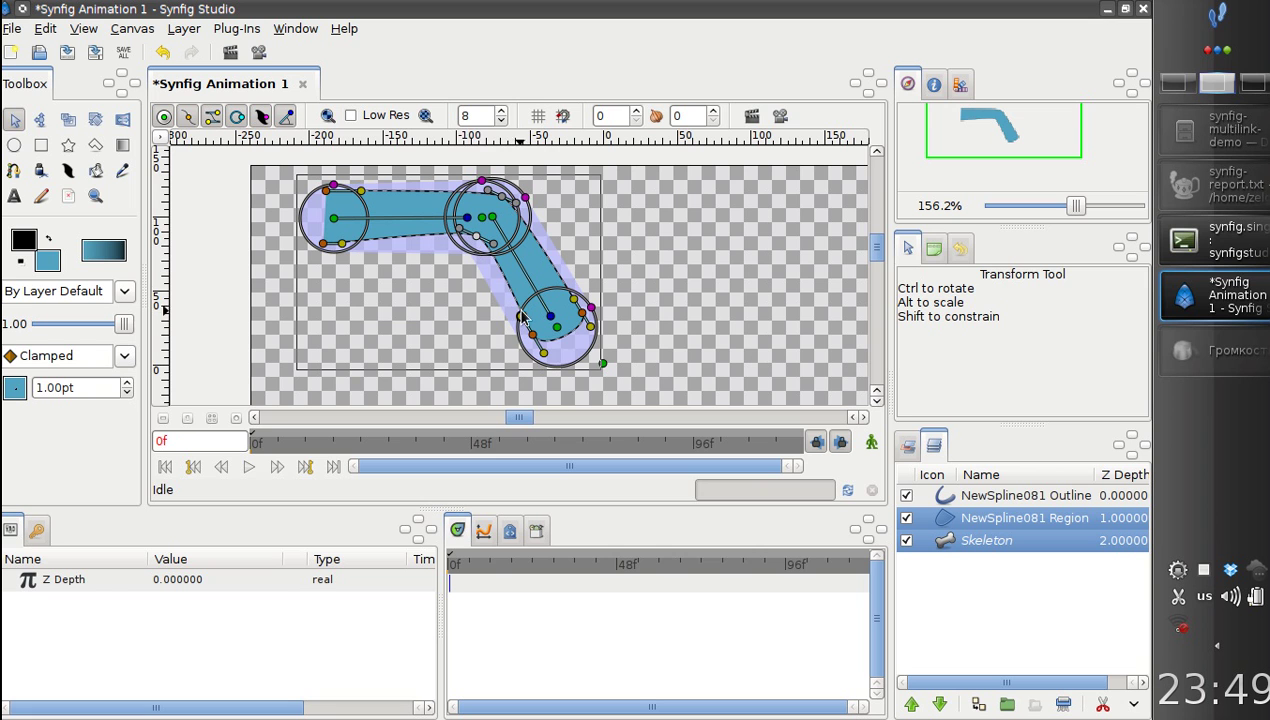
{"action": "left_click_drag", "start_coordinate": [563, 340], "coordinate": [627, 228]}
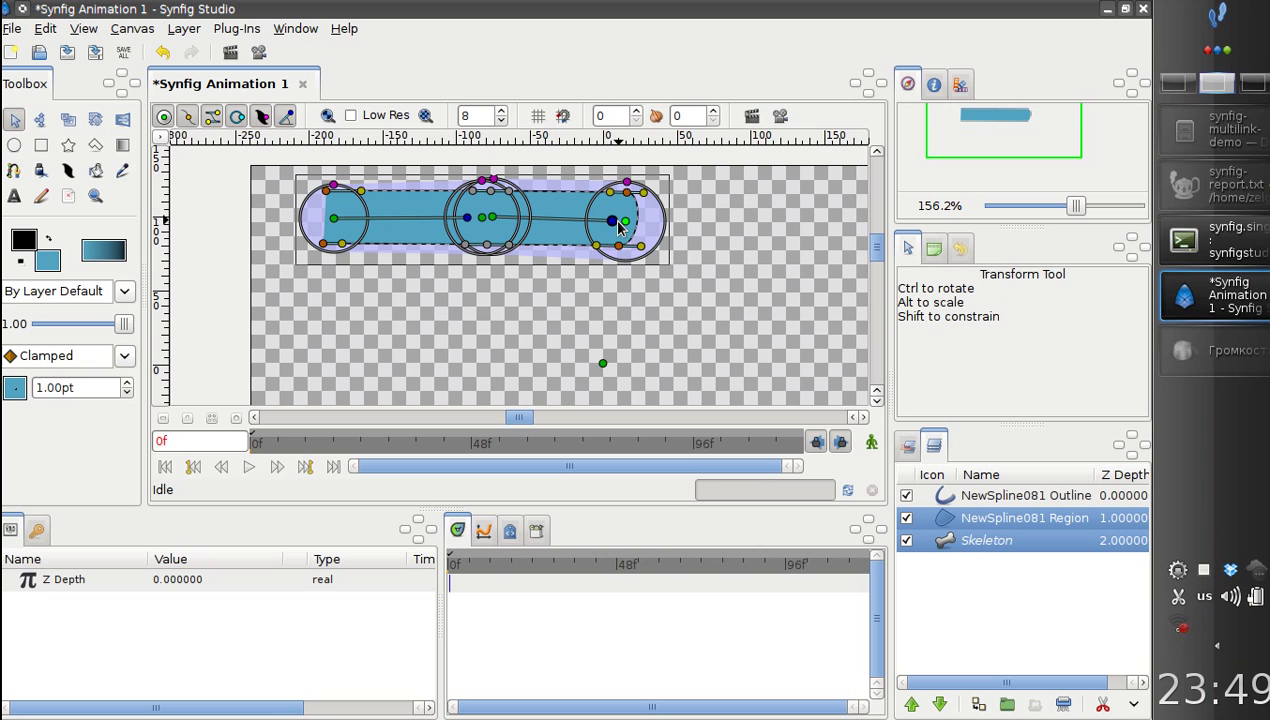
Step: Tilt the end bone slightly downward and pan the canvas to recentre the bar
{"action": "left_click_drag", "start_coordinate": [618, 227], "coordinate": [628, 225]}
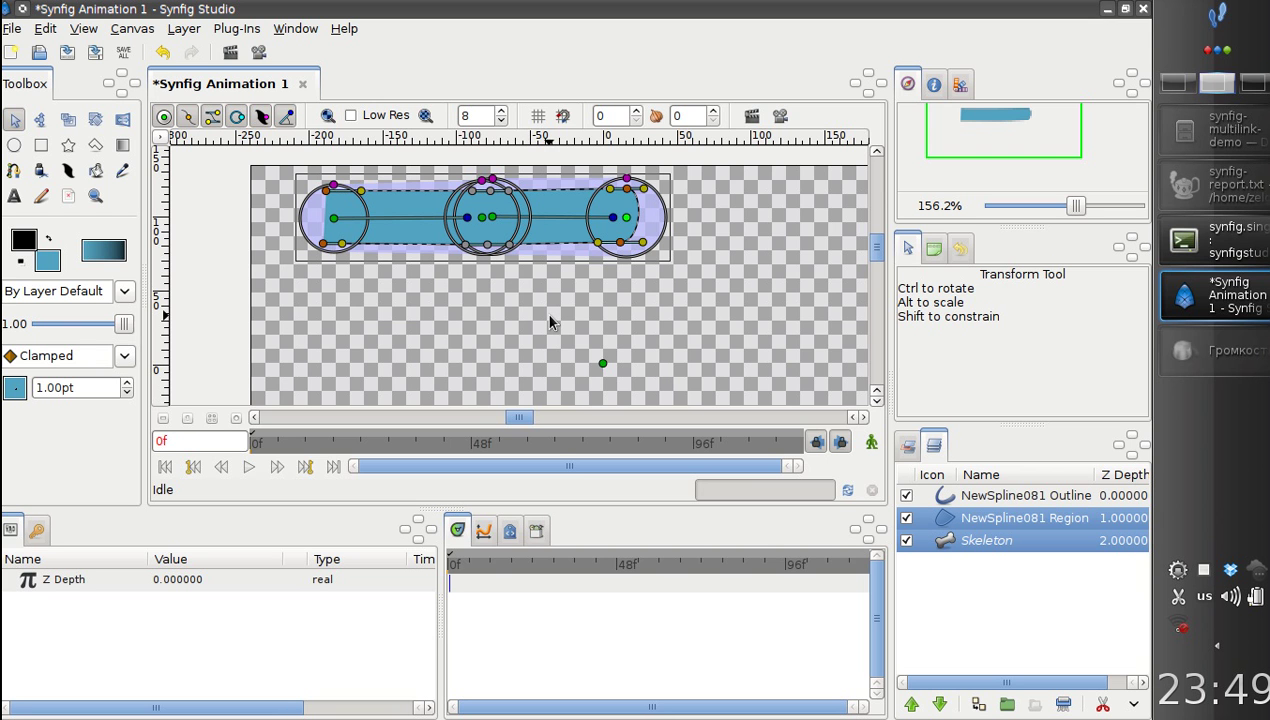
{"action": "mouse_move", "coordinate": [541, 324]}
{"action": "left_mouse_down"}
{"action": "mouse_move", "coordinate": [450, 324]}
{"action": "mouse_move", "coordinate": [572, 390]}
{"action": "mouse_move", "coordinate": [480, 334]}
{"action": "left_mouse_up"}
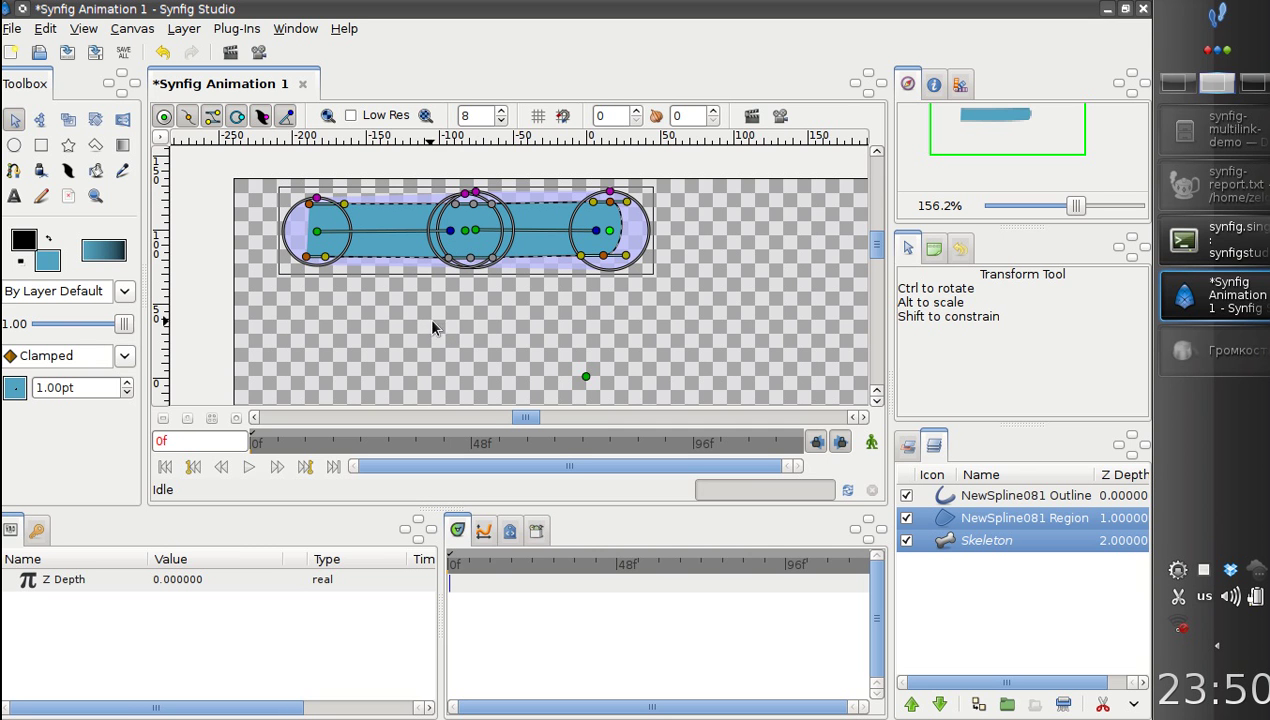
{"action": "mouse_move", "coordinate": [446, 299]}
{"action": "left_mouse_down"}
{"action": "mouse_move", "coordinate": [430, 294]}
{"action": "mouse_move", "coordinate": [438, 285]}
{"action": "left_mouse_up"}
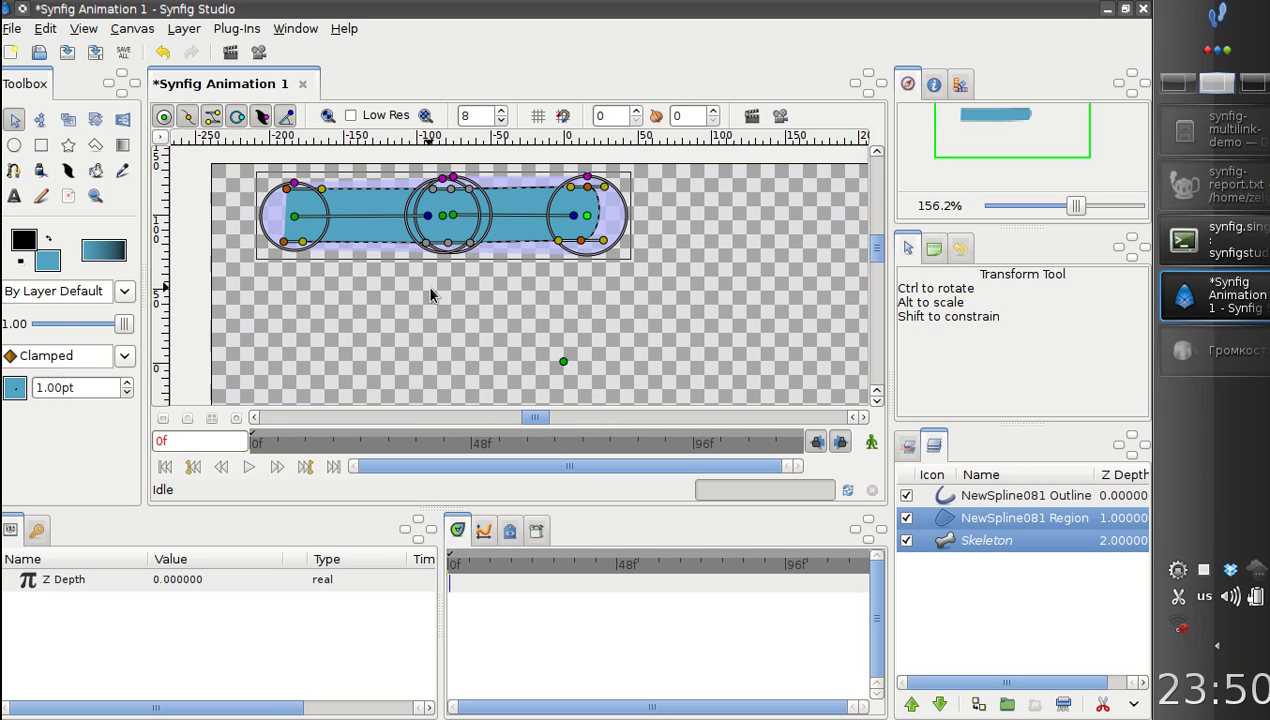